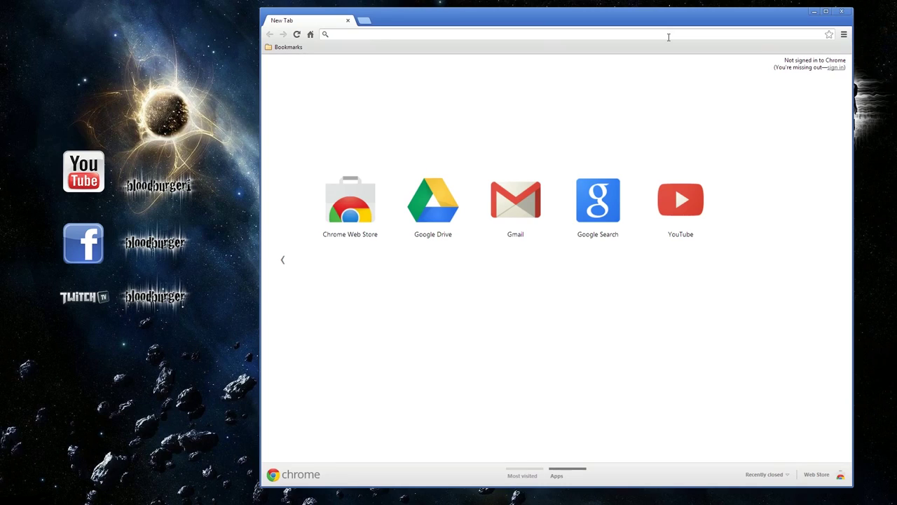
Open obsproject.com in the browser and go to the site's download page.
type("obsproject.com")
key("Return")
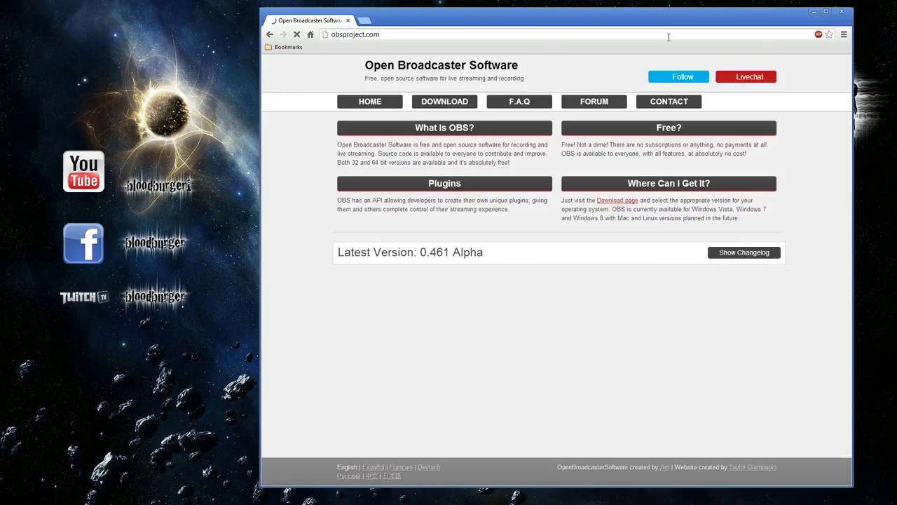
left_click(440, 104)
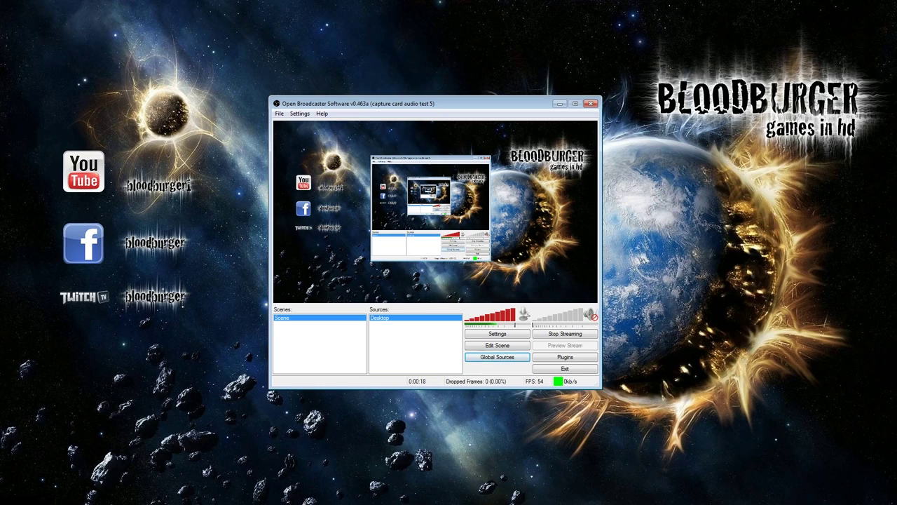
Open the Open Broadcaster Software settings, move the dialog clear of the preview, and examine the general profile and language options.
left_click(376, 321)
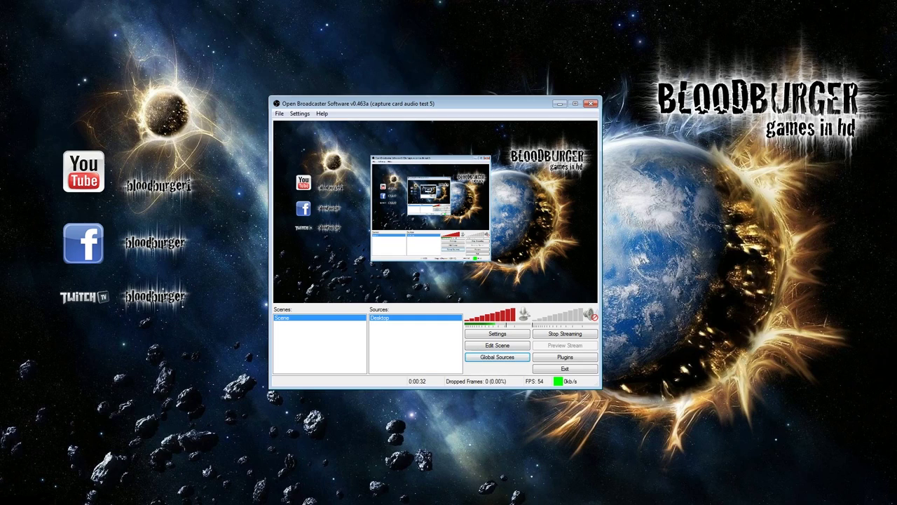
left_click(497, 334)
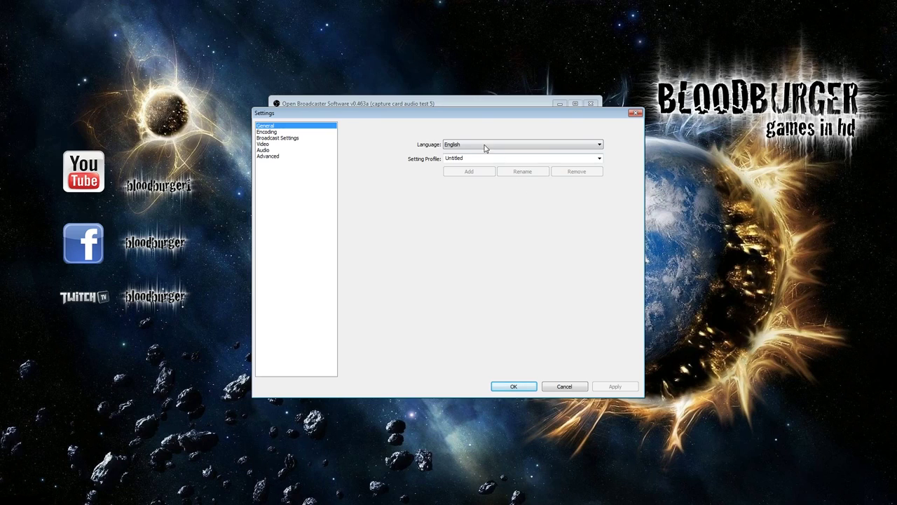
left_click_drag(456, 119, 654, 203)
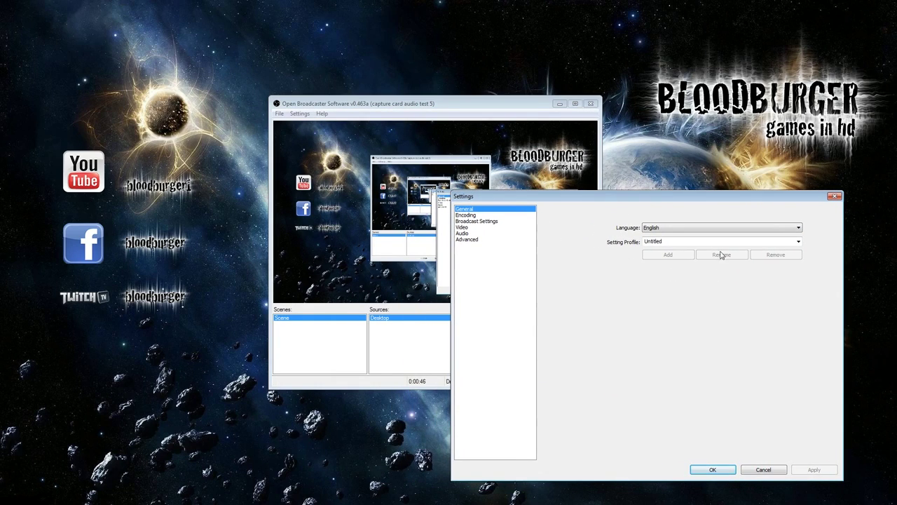
left_click(694, 243)
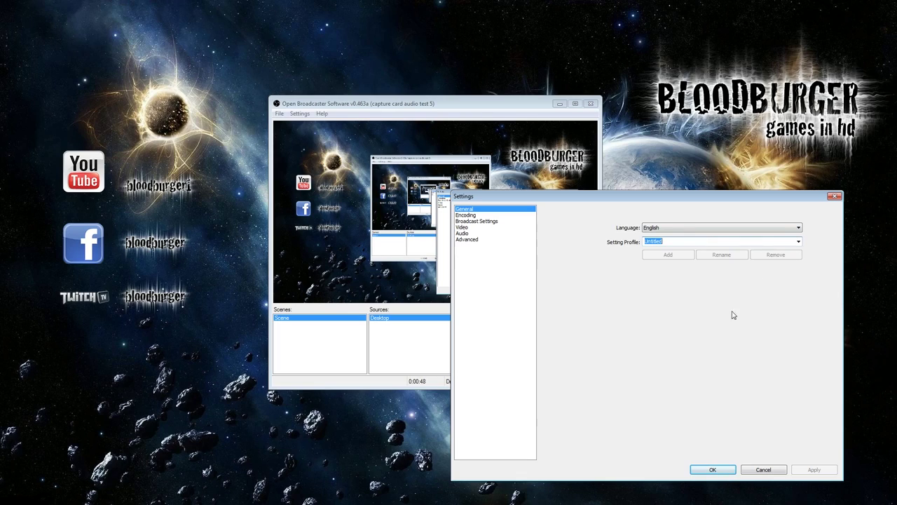
left_click(764, 233)
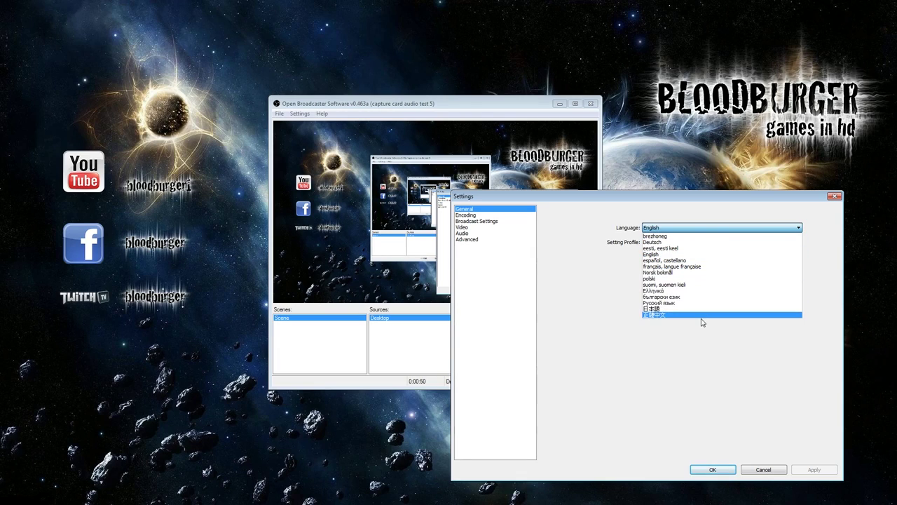
left_click(690, 364)
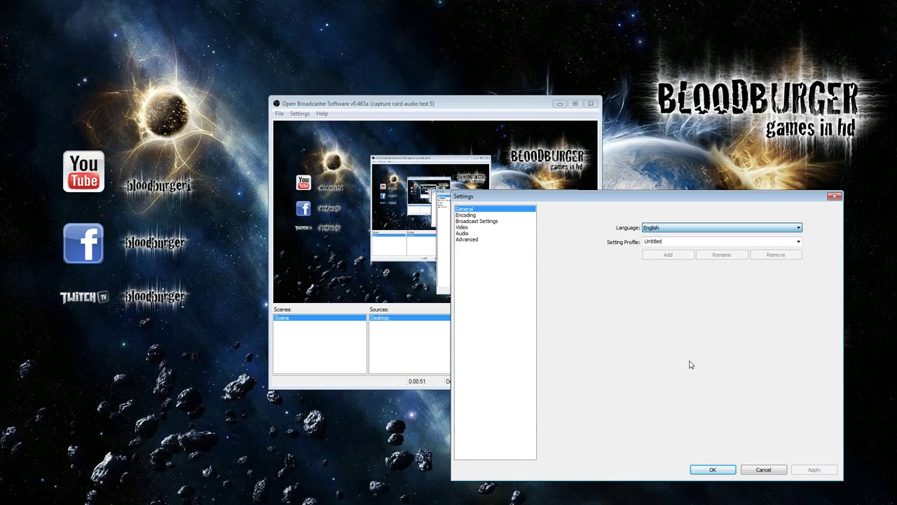
Set the video encoding quality balance to 10.
left_click(474, 216)
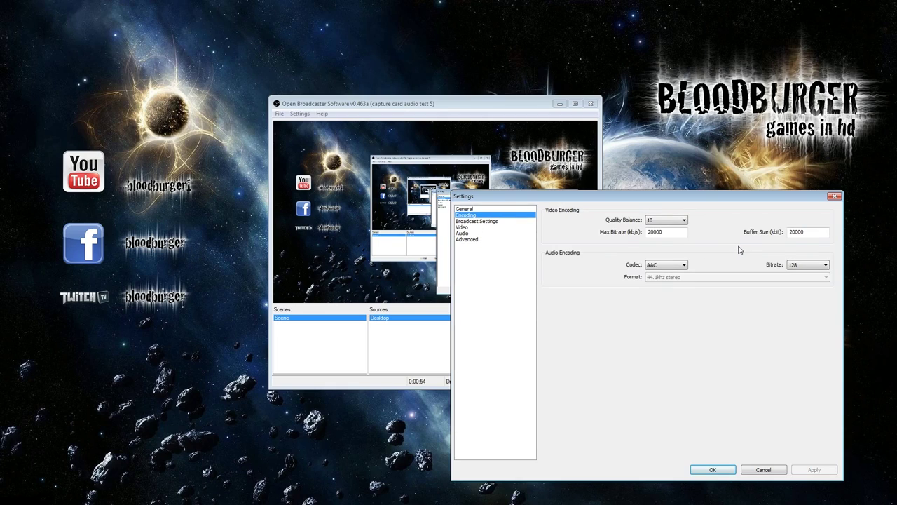
left_click(675, 221)
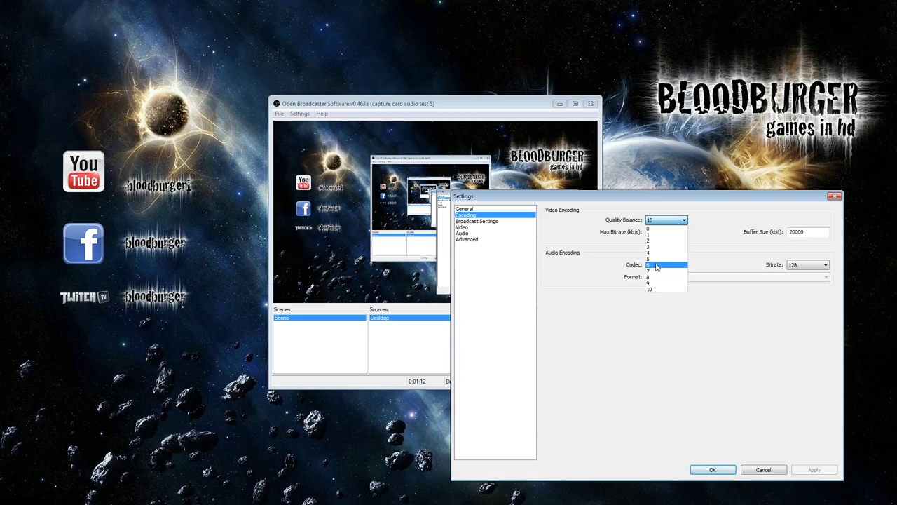
left_click(652, 289)
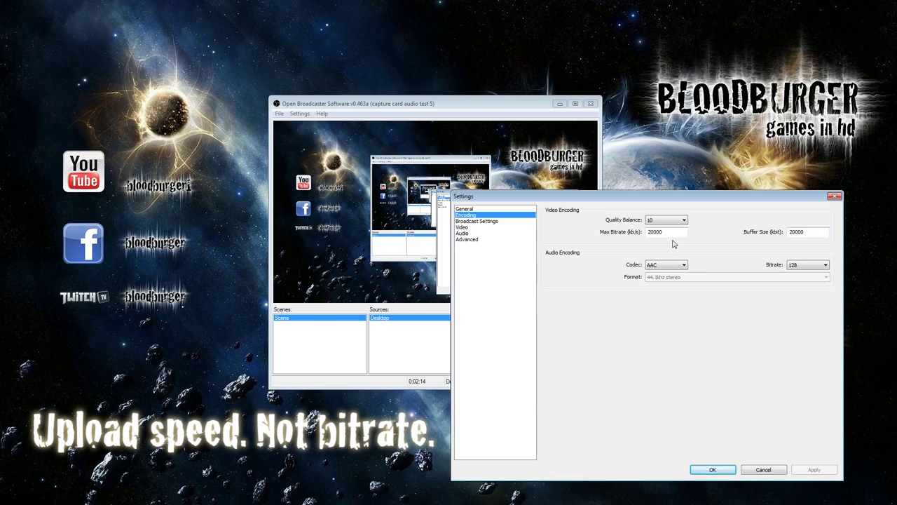
Set the video encoding max bitrate to 2500 kb/s and the buffer size to 3500 kbit.
left_click_drag(674, 235, 627, 237)
type("2500")
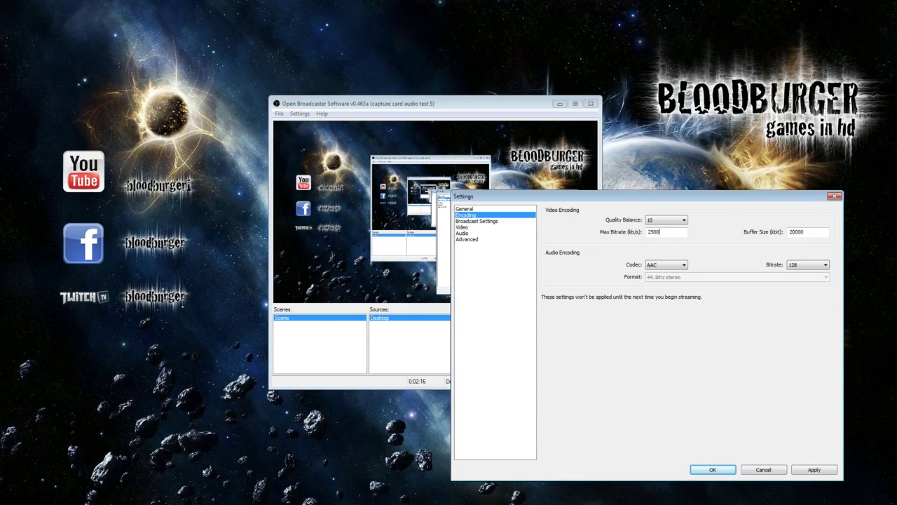
left_click_drag(807, 233, 755, 227)
type("3500")
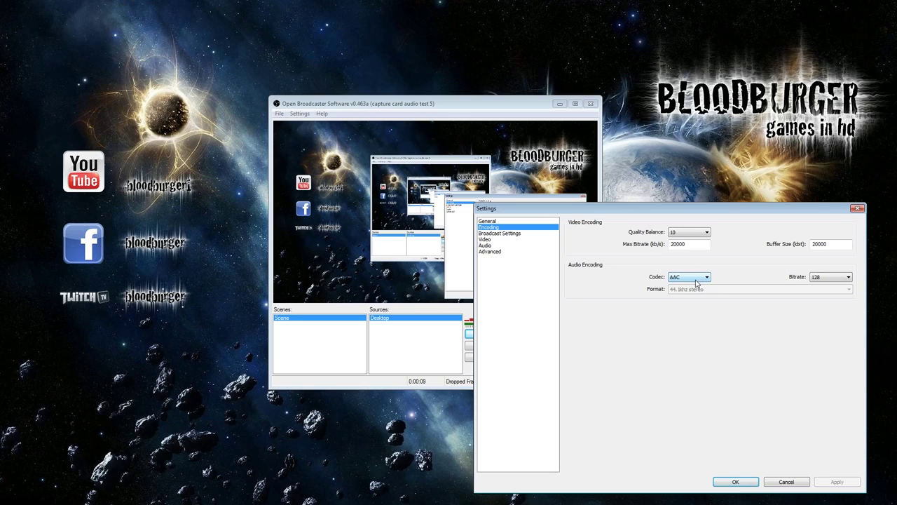
Examine the available bitrates for the AAC audio encoding.
left_click(824, 282)
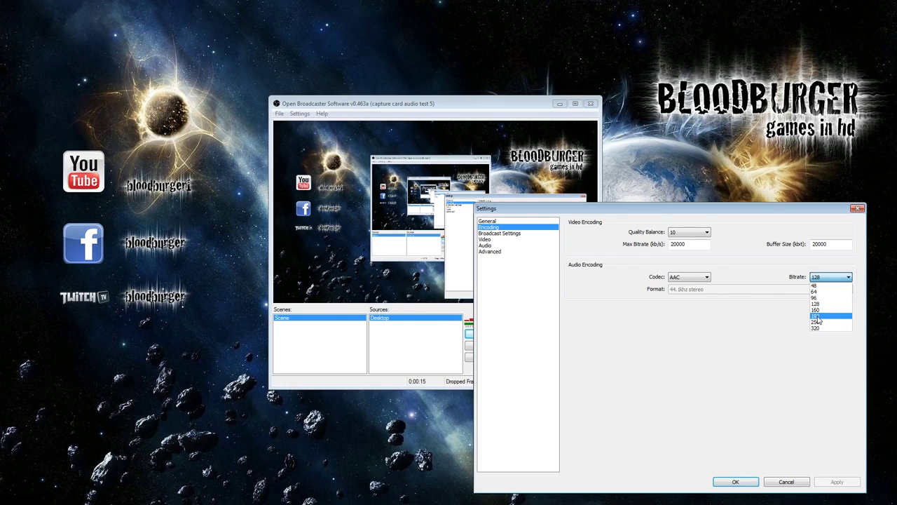
left_click(754, 278)
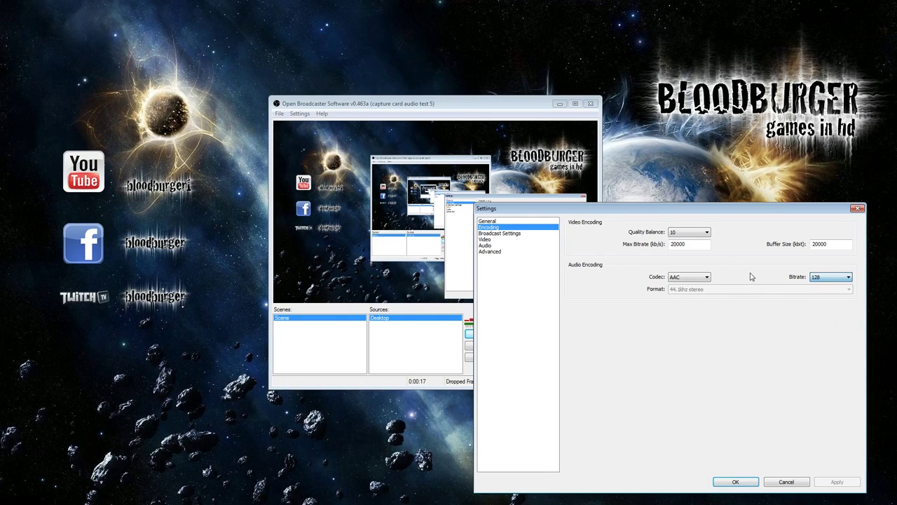
Compare the Live Stream and File Output Only broadcast modes, finishing with the mode set to Live Stream.
left_click(497, 233)
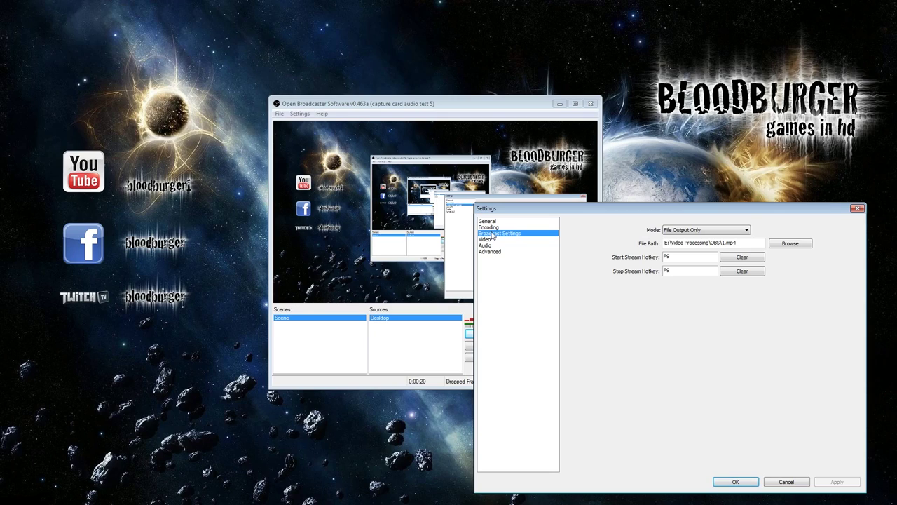
left_click(736, 235)
left_click(710, 242)
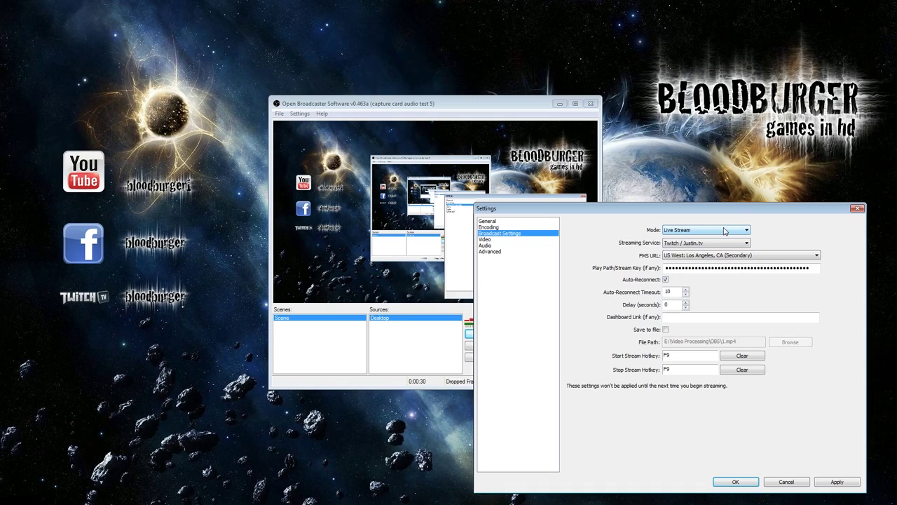
left_click(725, 231)
left_click(698, 244)
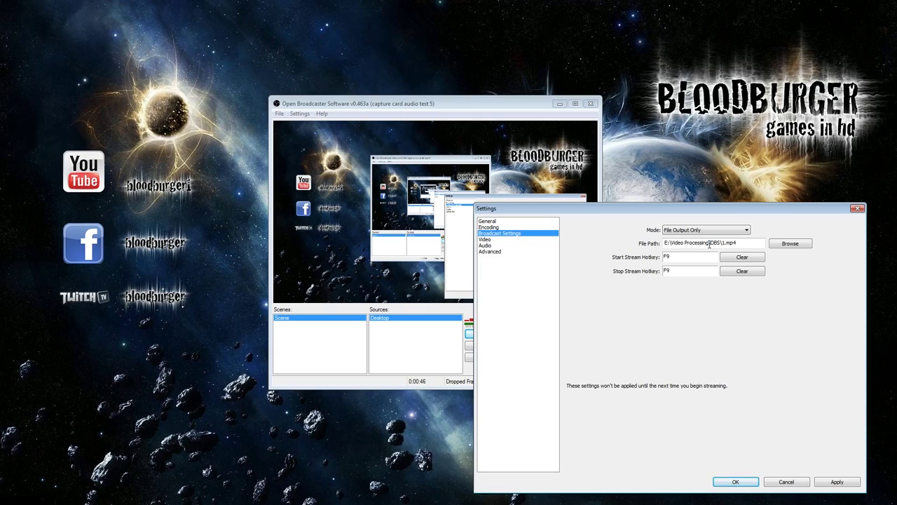
left_click(698, 230)
left_click(696, 239)
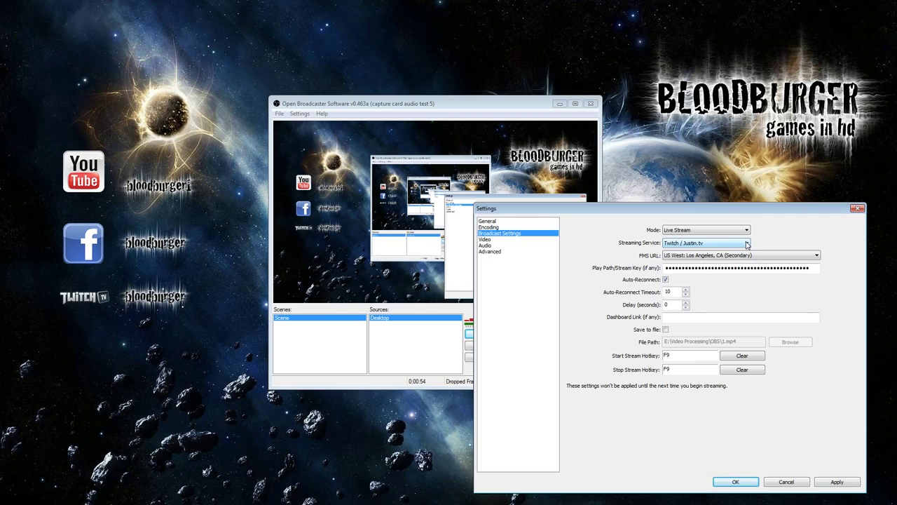
Examine the available streaming services and the FMS URL server locations for Twitch / Justin.tv.
left_click(690, 243)
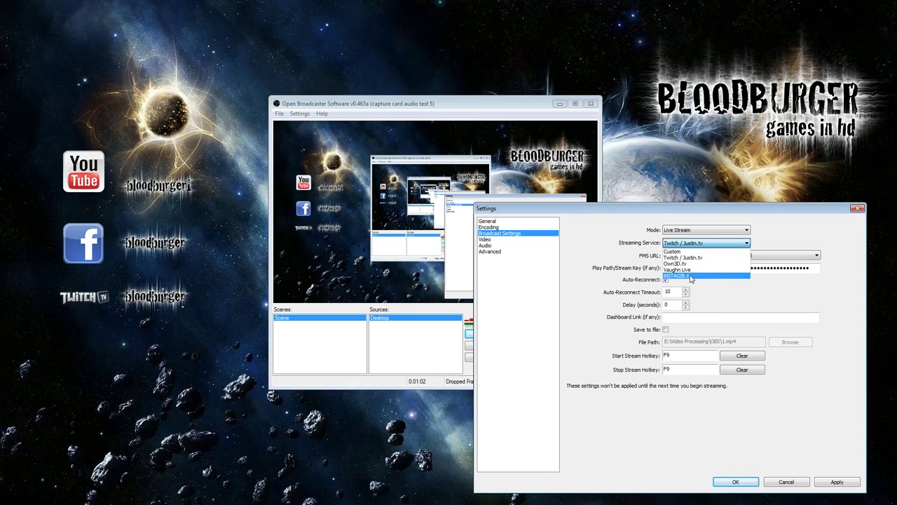
left_click(711, 247)
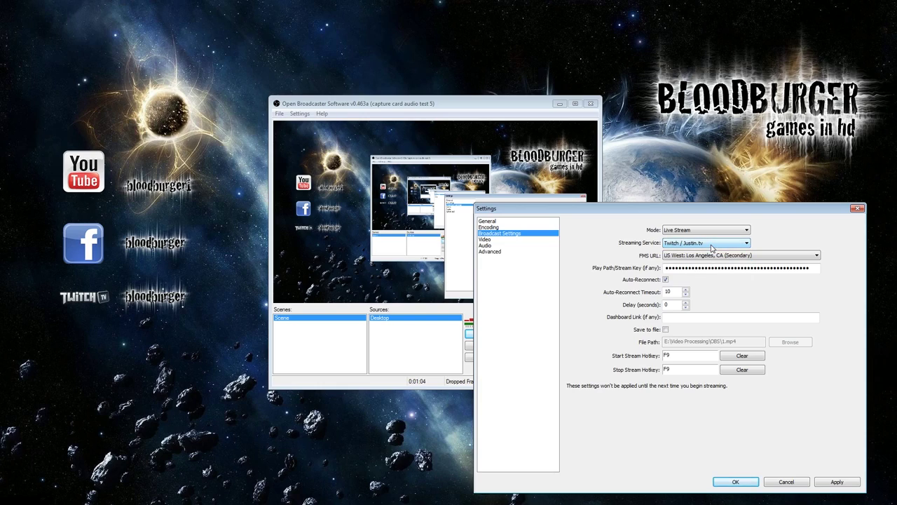
left_click(712, 244)
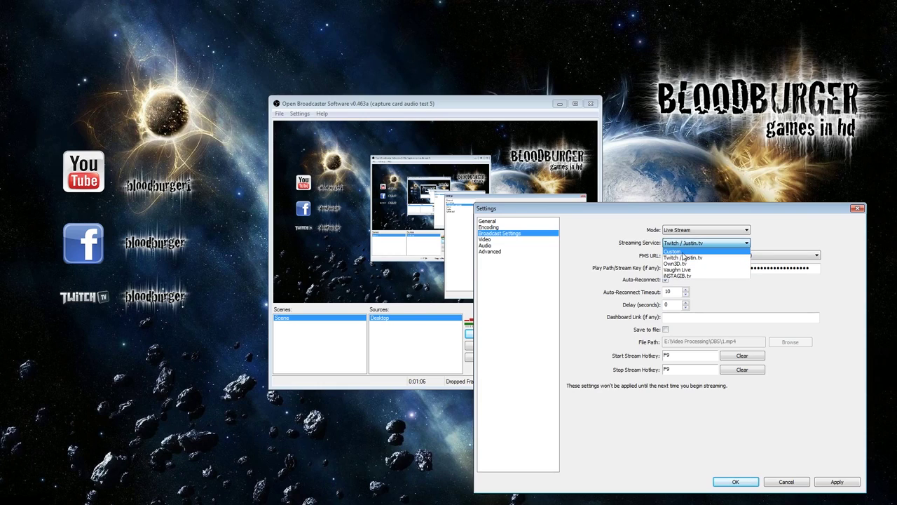
left_click(713, 244)
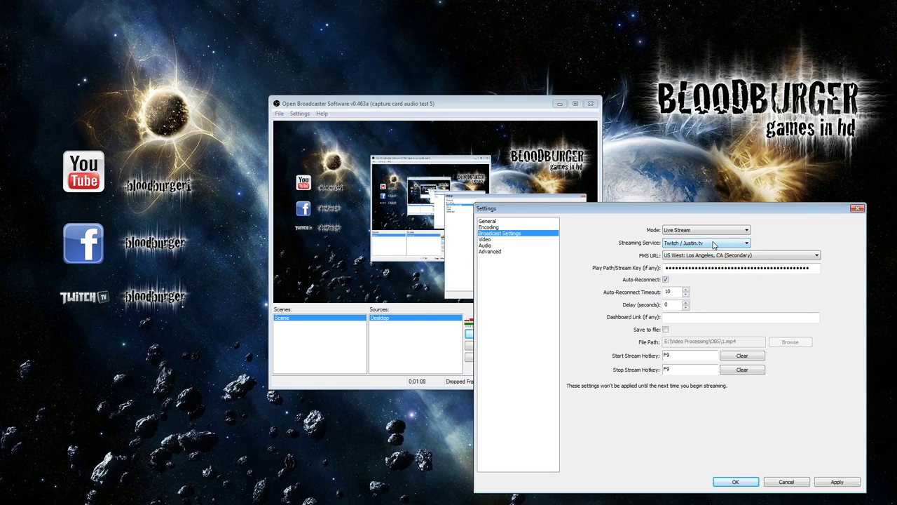
left_click(693, 257)
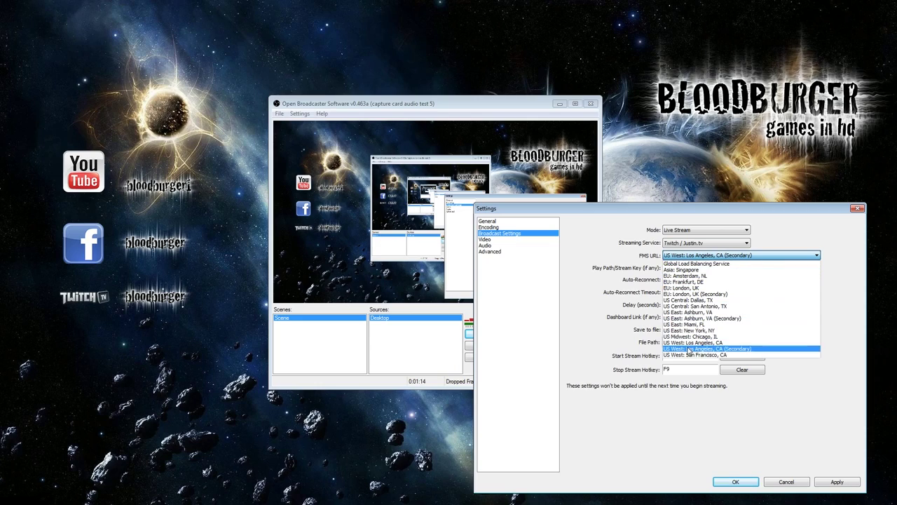
left_click(724, 256)
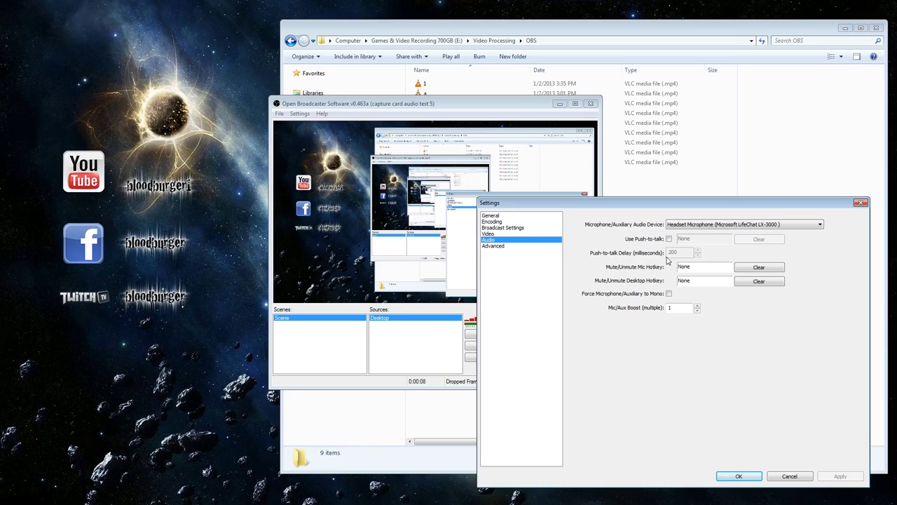
Choose Headset Microphone (Microsoft LifeChat LX-3000) as the microphone/auxiliary audio device in the audio settings.
left_click(790, 226)
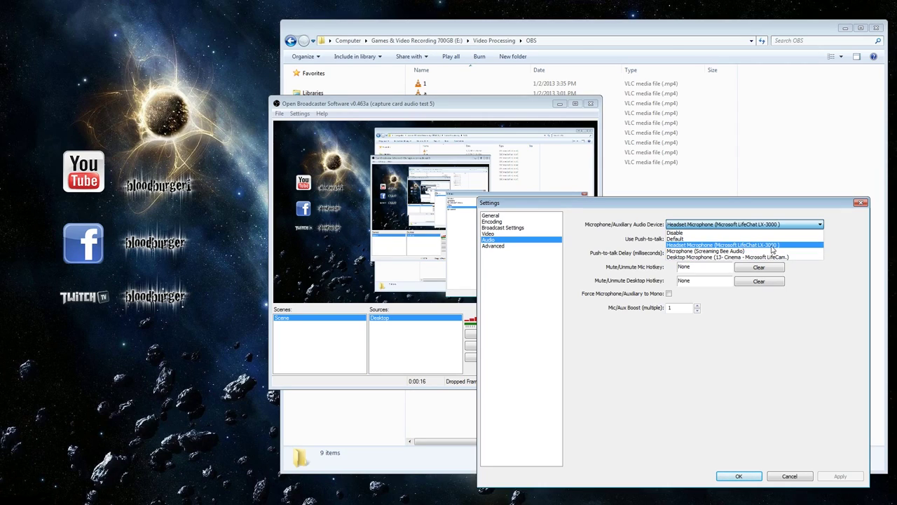
left_click(772, 245)
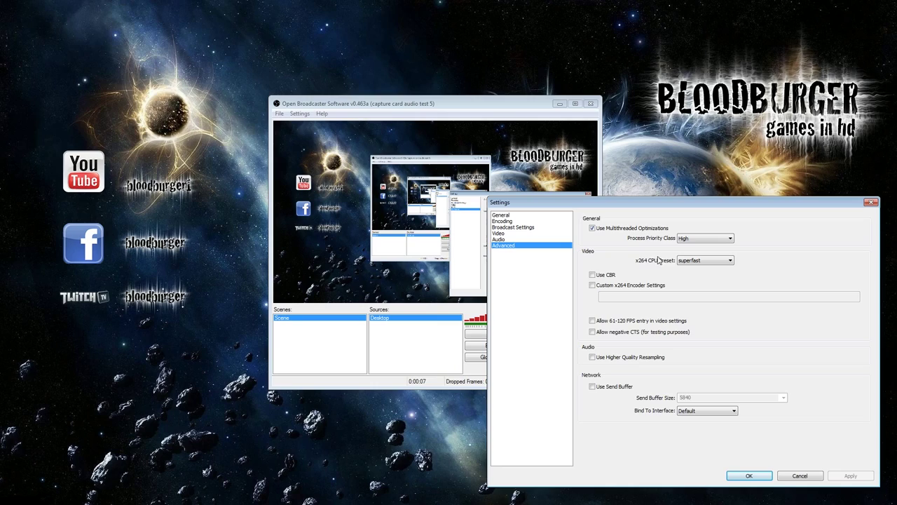
Examine the process priority class and x264 CPU preset choices in the advanced settings.
left_click(708, 243)
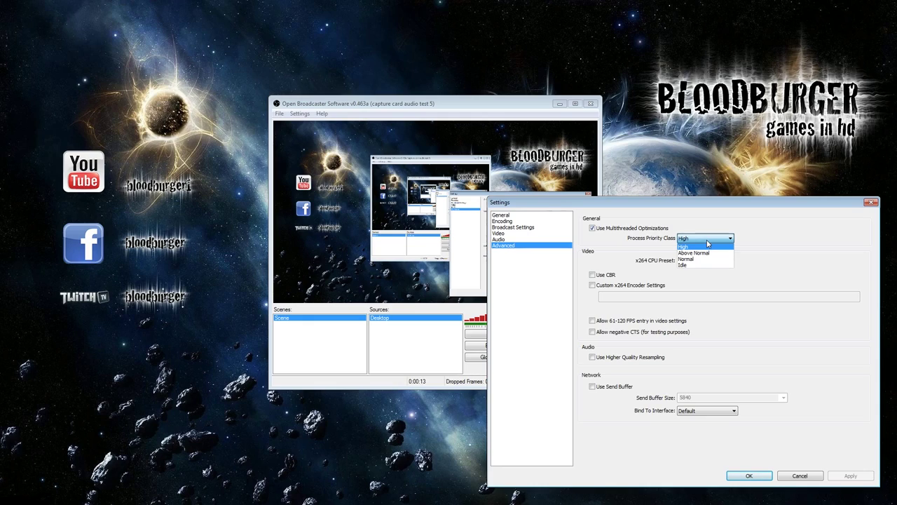
left_click(708, 242)
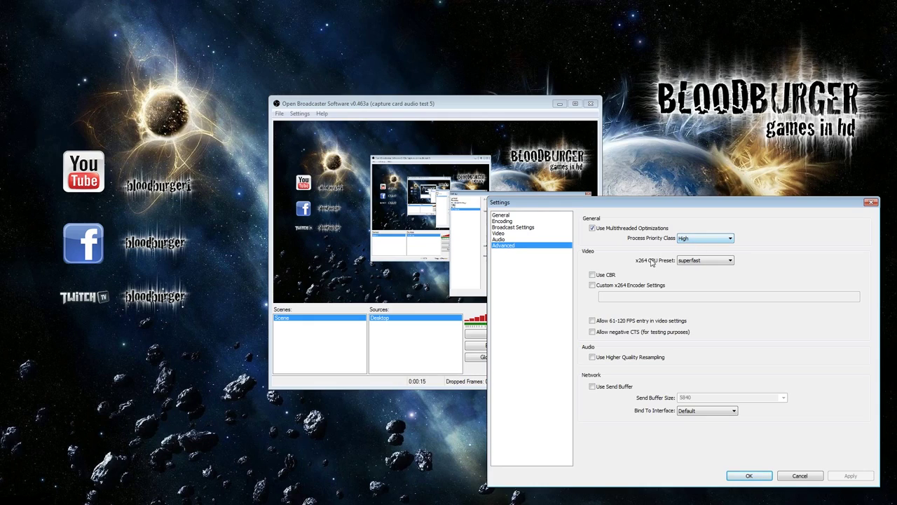
left_click(696, 264)
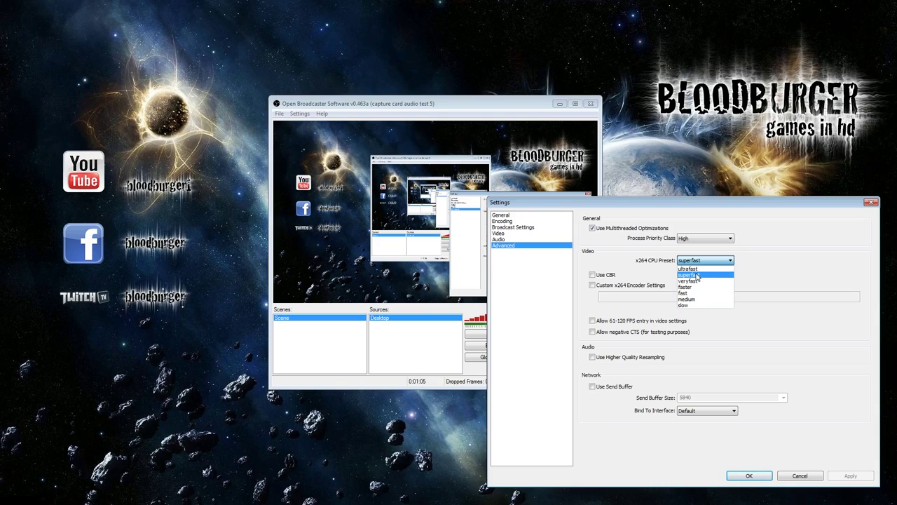
left_click(792, 258)
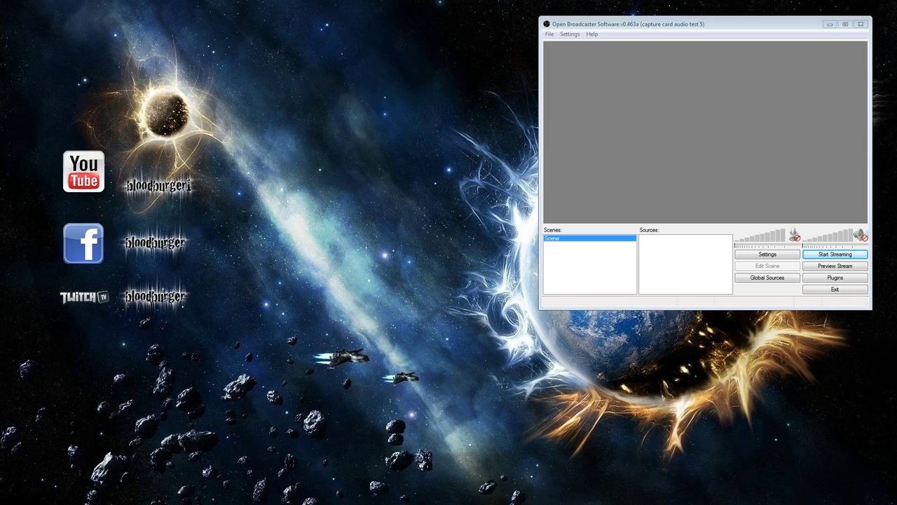
Start the stream preview for the empty scene.
left_click(831, 269)
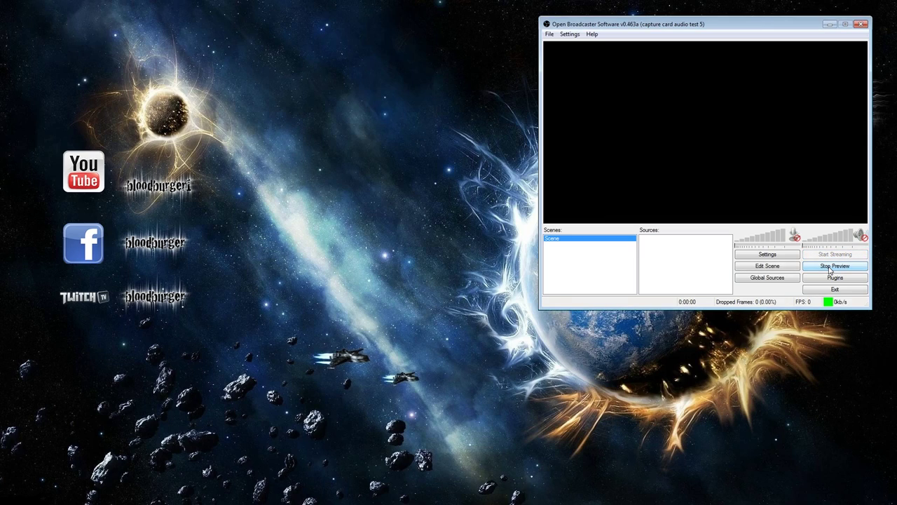
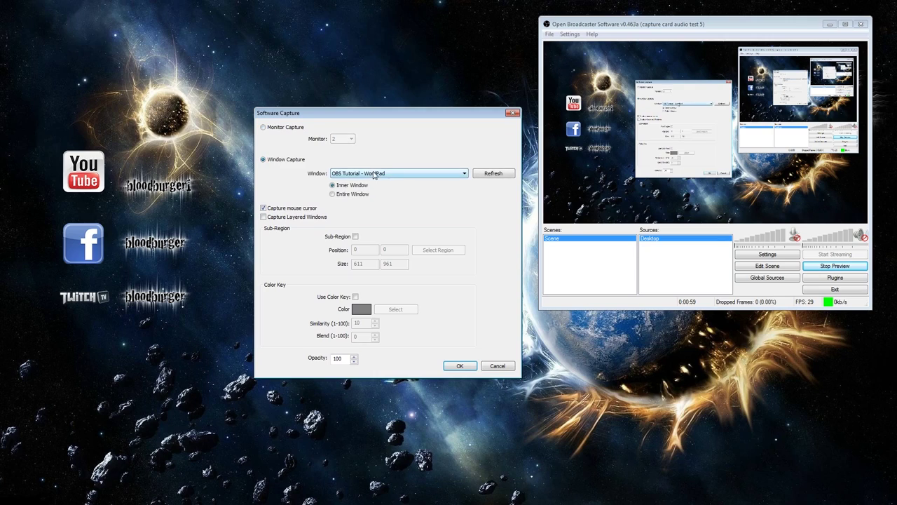
Set the software capture's window to New Tab - Google Chrome.
left_click(375, 173)
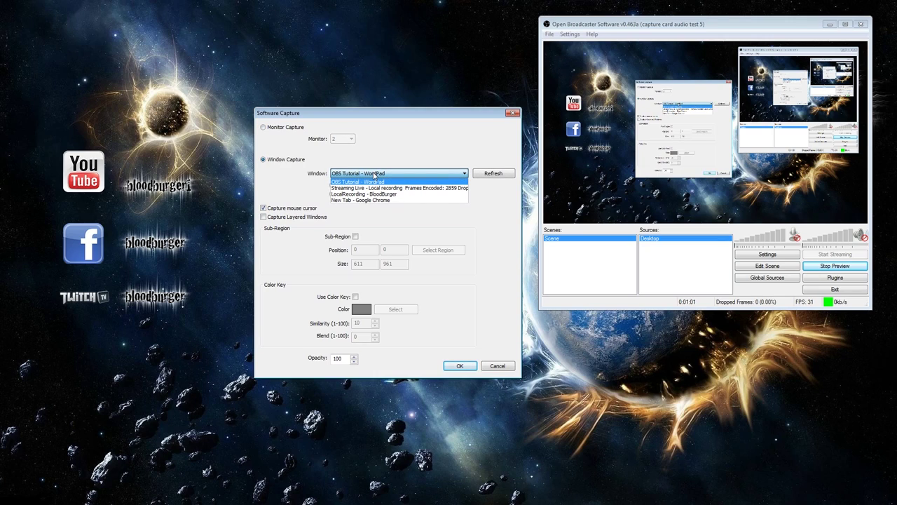
left_click(366, 200)
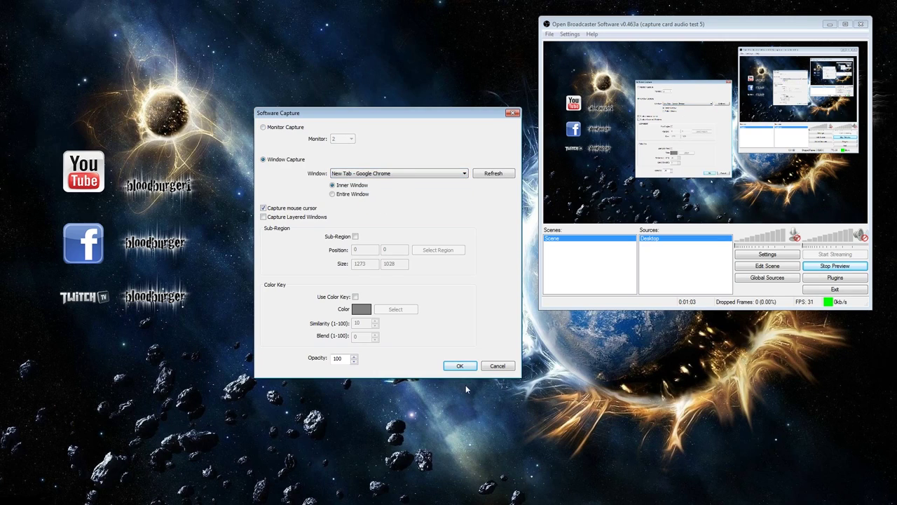
Apply the Chrome window capture, and switch the Desktop source back to Monitor Capture of monitor 2.
left_click(460, 365)
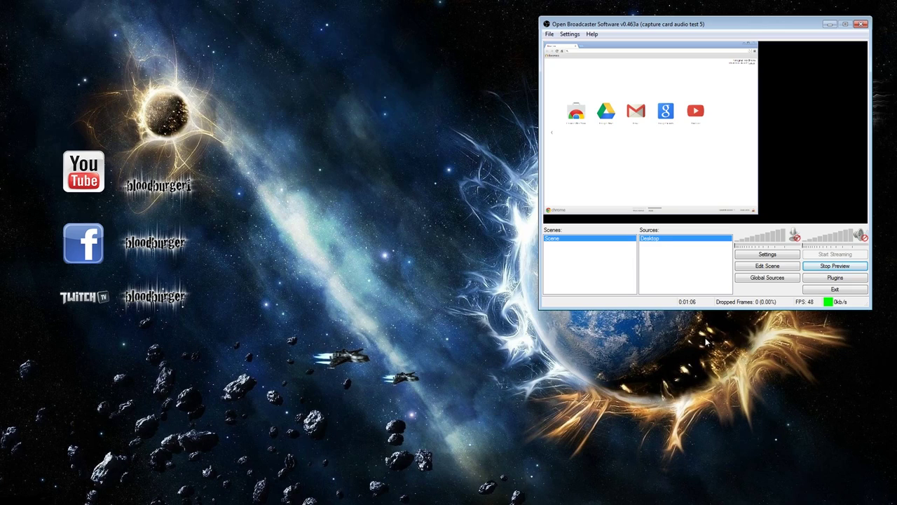
right_click(656, 239)
left_click(686, 419)
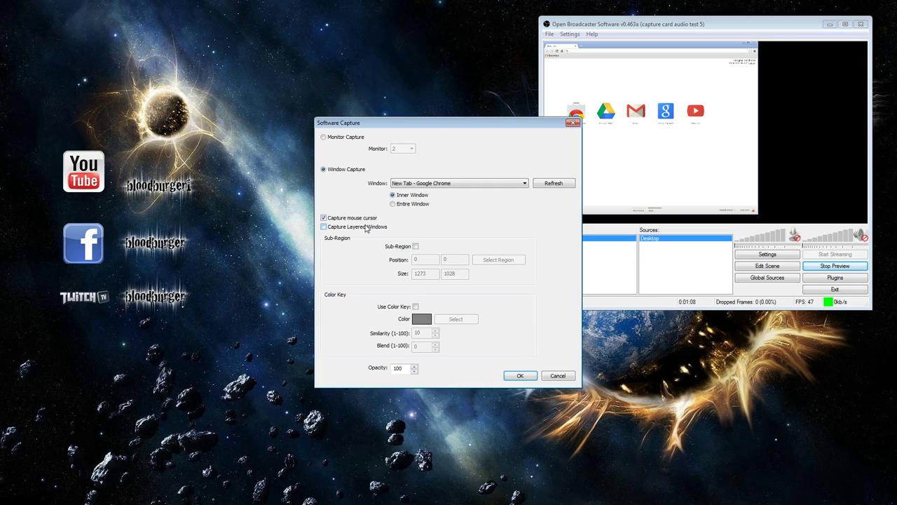
left_click(342, 141)
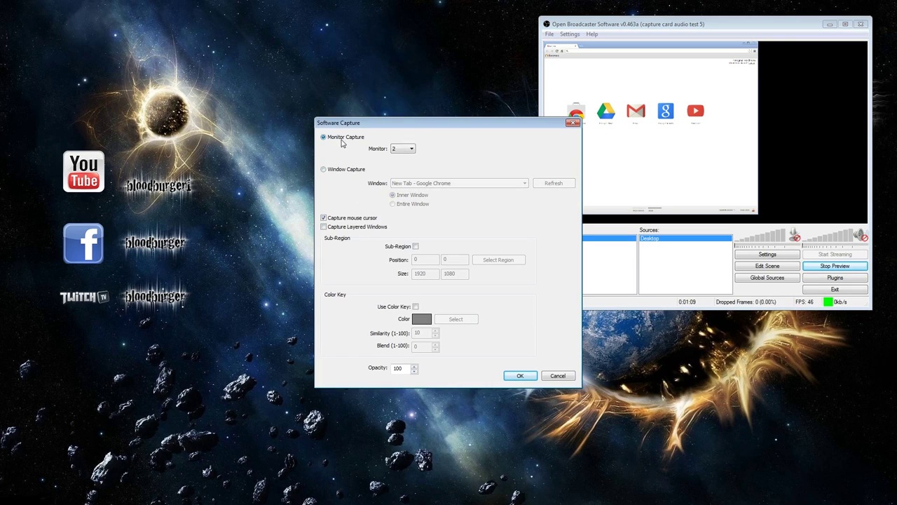
Try to restrict the monitor capture to a sub-region of 517 × 382 at position 99, 276.
left_click(416, 246)
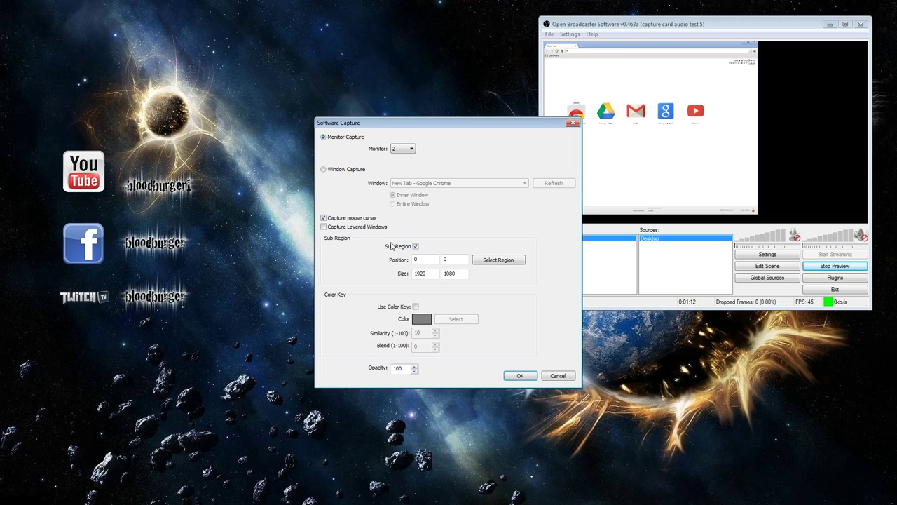
left_click(505, 263)
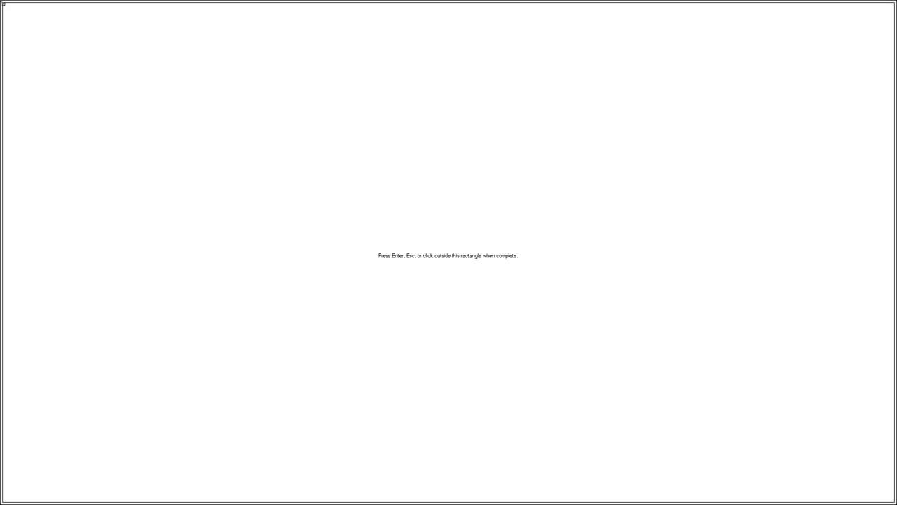
left_click_drag(4, 3, 557, 327)
left_click_drag(671, 400, 240, 136)
left_click_drag(401, 216, 301, 242)
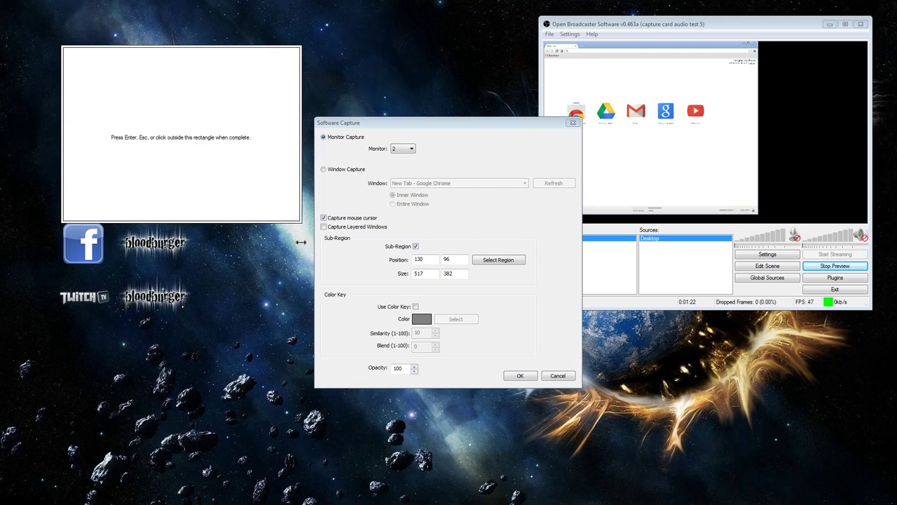
left_click_drag(184, 105, 168, 187)
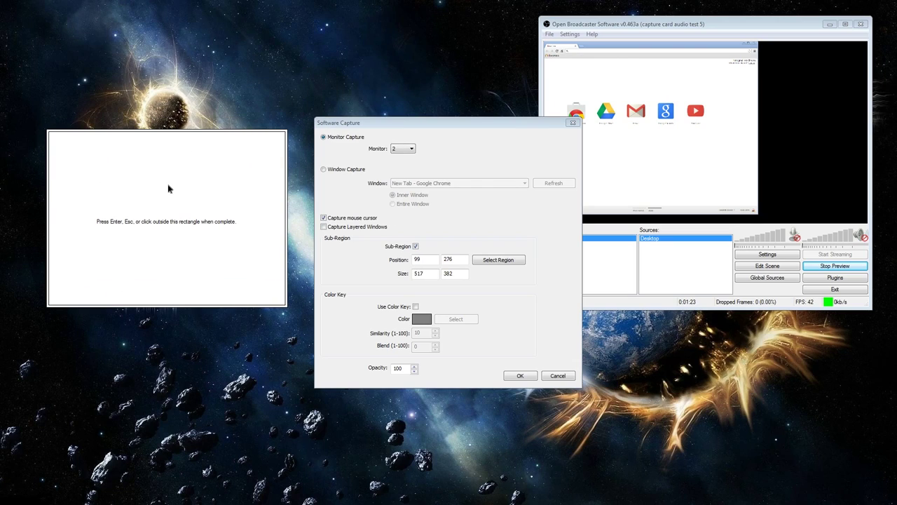
left_click(256, 94)
left_click(520, 376)
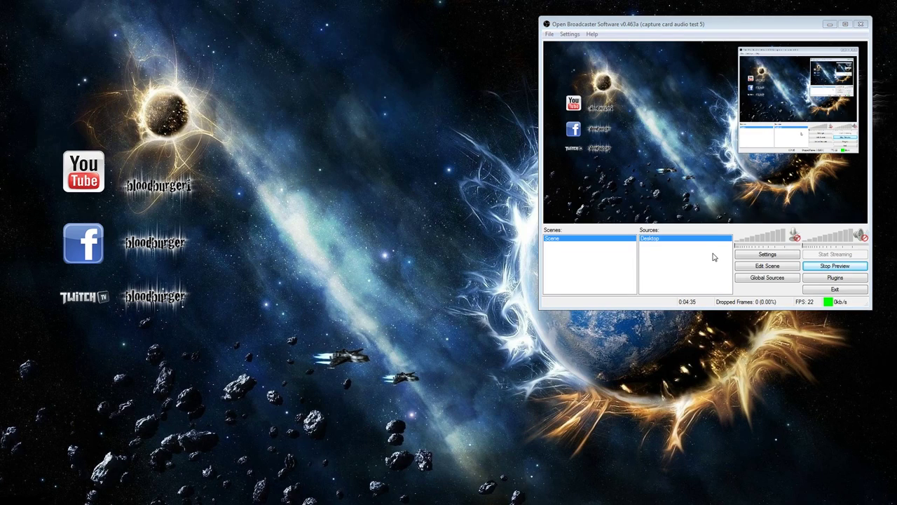
Add an image source named 1 that uses the v2013 picture from the Avatars folder.
right_click(645, 258)
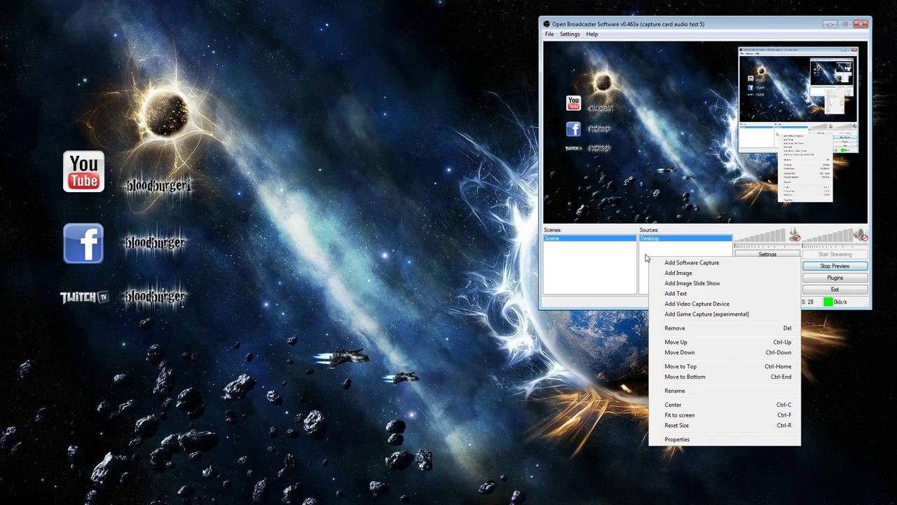
left_click(678, 274)
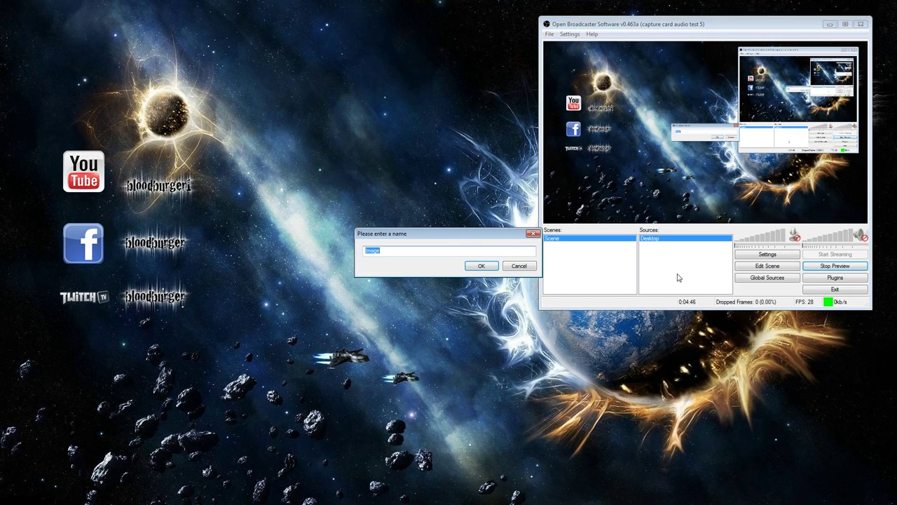
type("a")
left_click(481, 266)
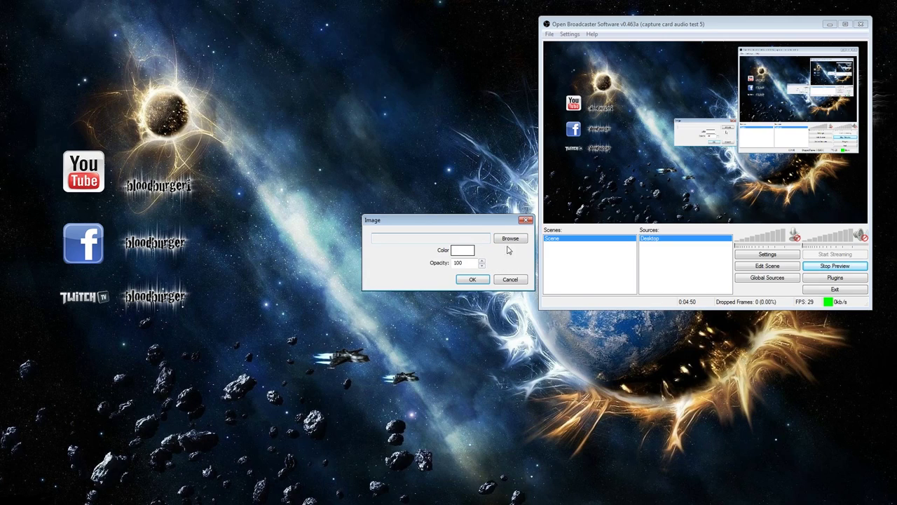
left_click(511, 239)
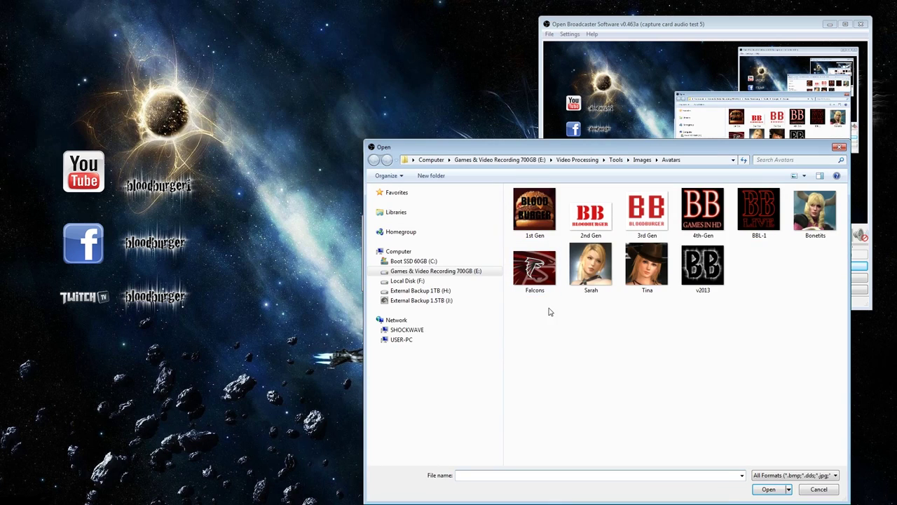
double_click(724, 261)
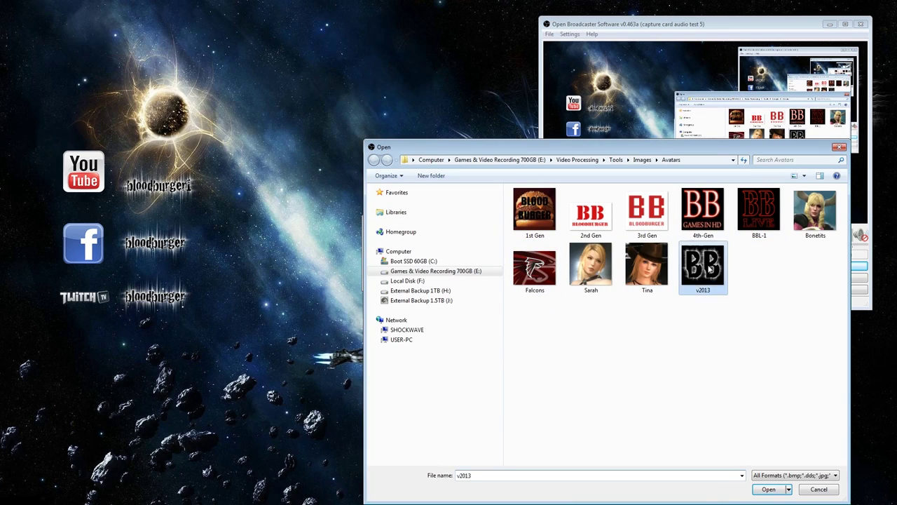
left_click(472, 280)
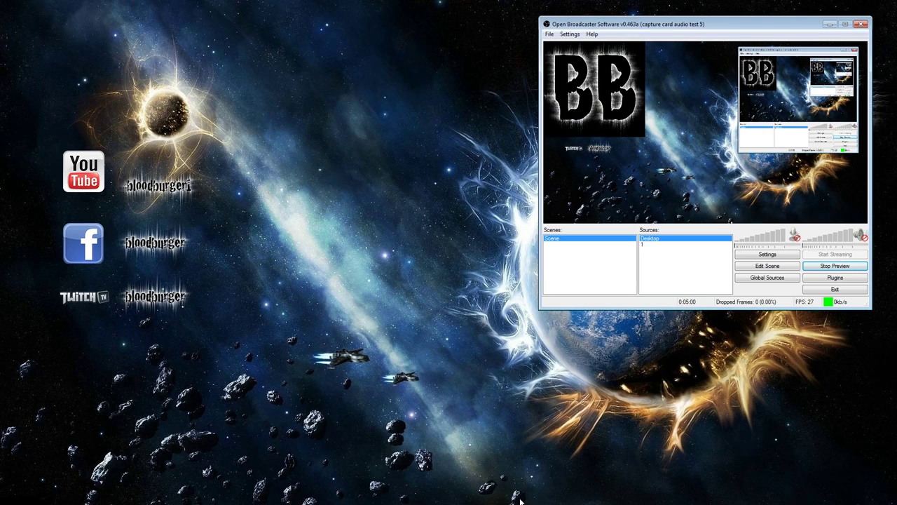
Add an Image Slide Show source under its default name with 5 seconds between images.
right_click(668, 277)
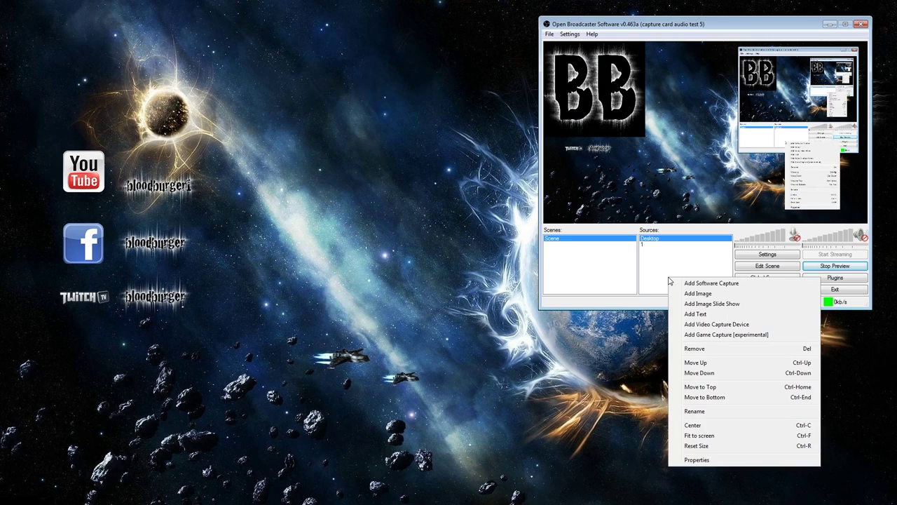
left_click(709, 306)
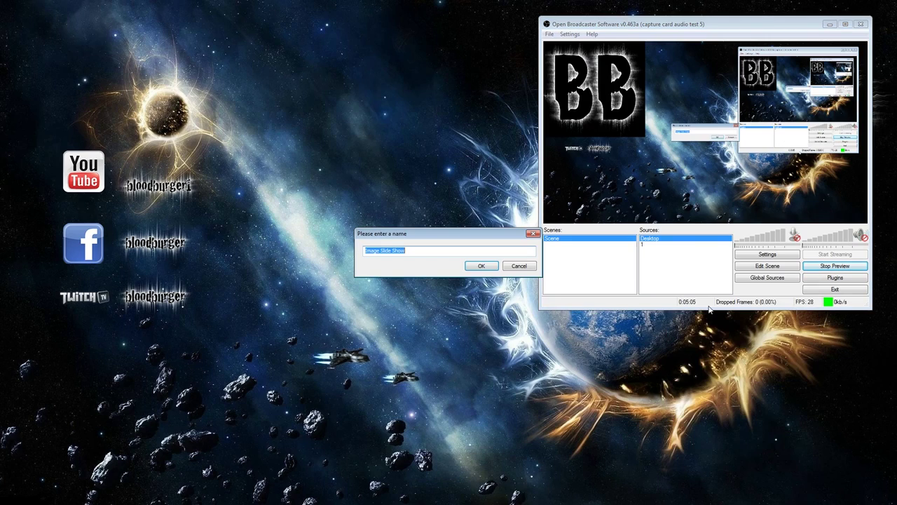
left_click(470, 265)
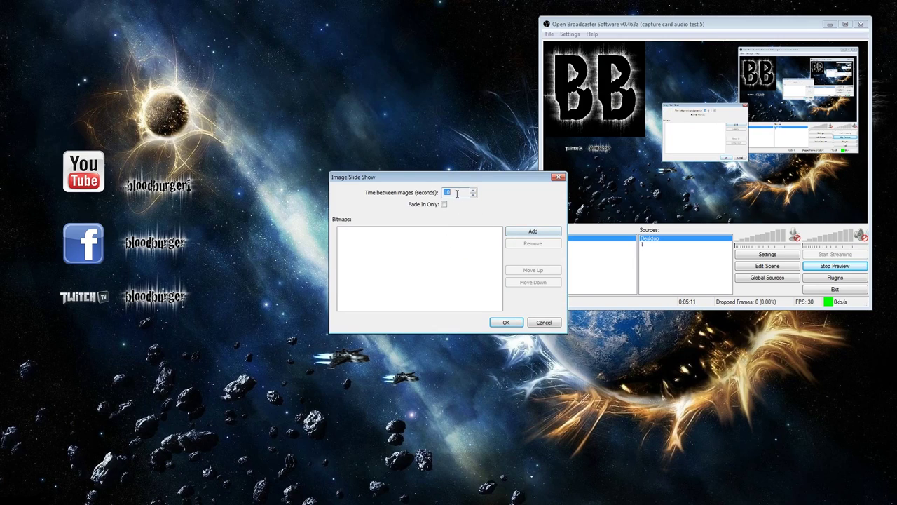
type("5")
Fill the slide show with the 2nd Gen, 3rd Gen, 4th-Gen and BBL-1 images and confirm it.
left_click(535, 232)
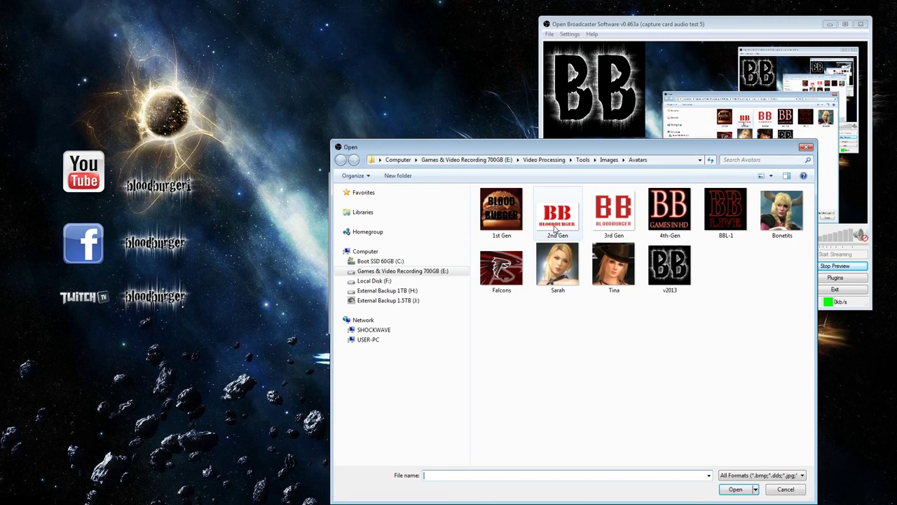
left_click(558, 210)
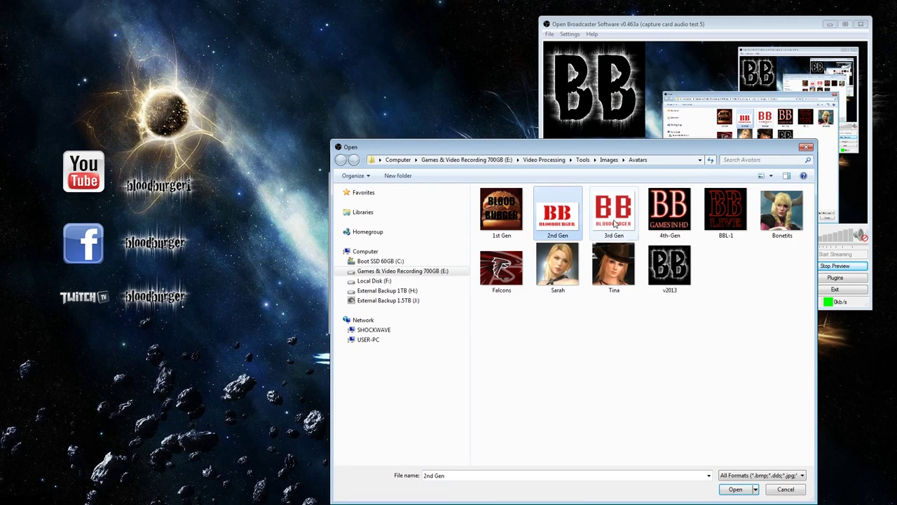
left_click(685, 220, "shift")
left_click(726, 210, "ctrl")
left_click(735, 488)
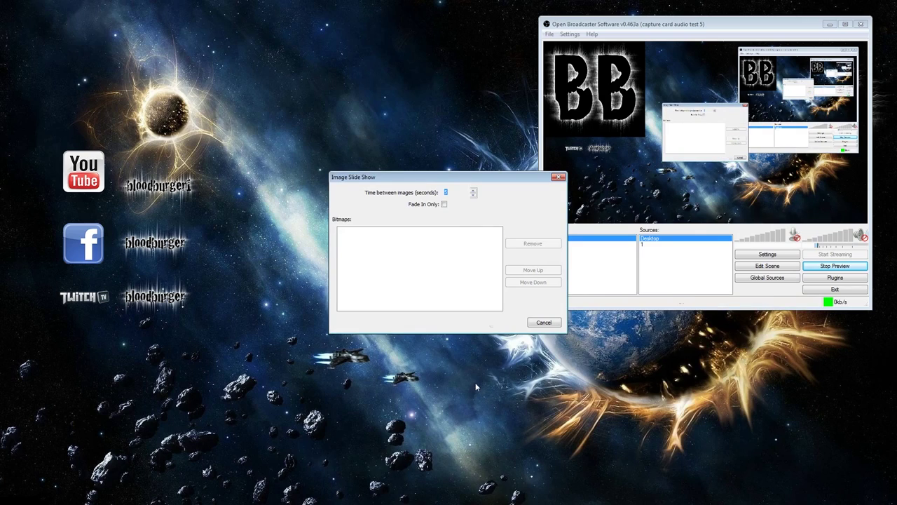
left_click(518, 323)
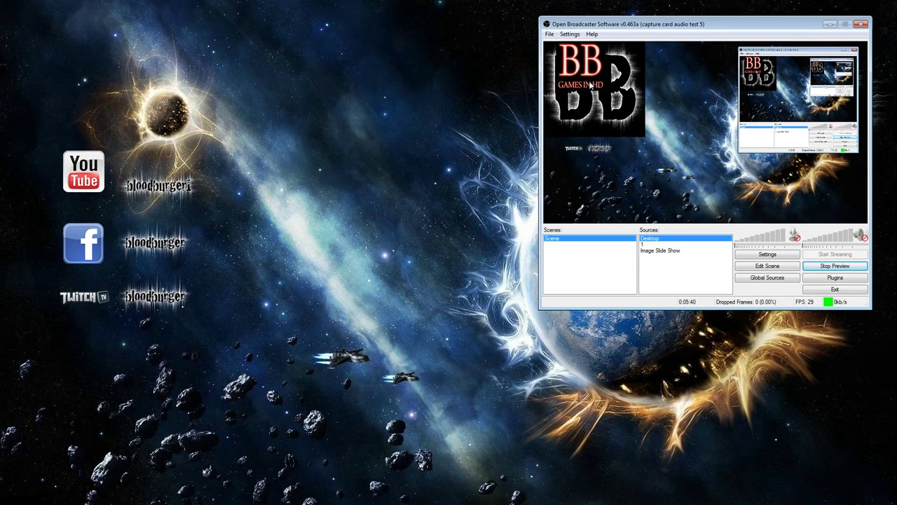
Add a text source under its default name with font size 100 and white as the text color.
right_click(661, 272)
left_click(689, 308)
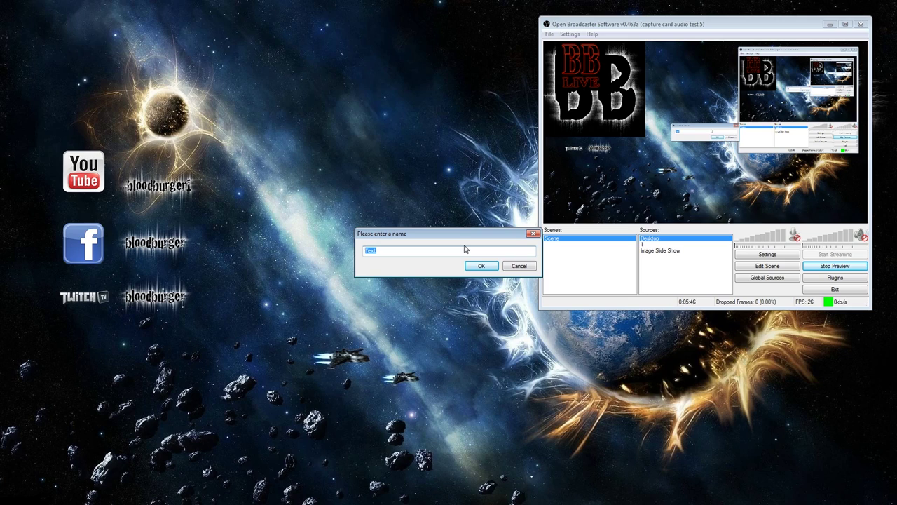
left_click(482, 266)
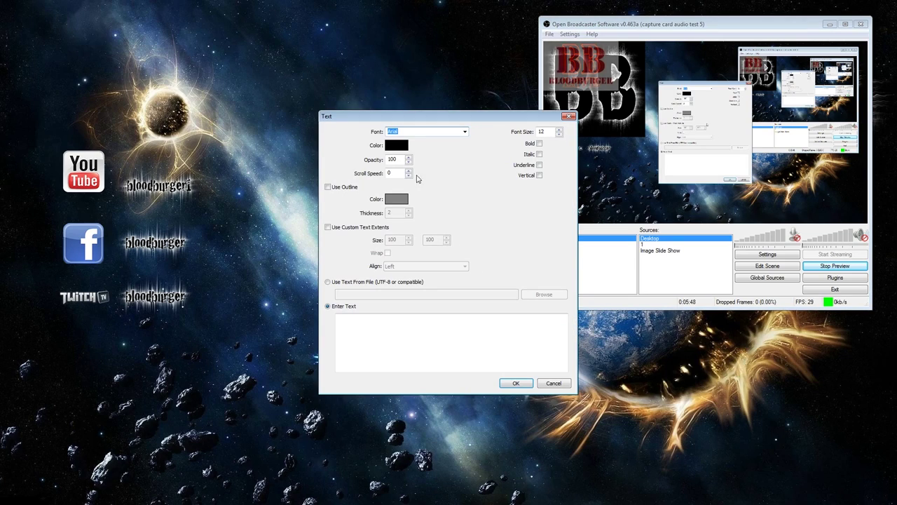
key("Tab")
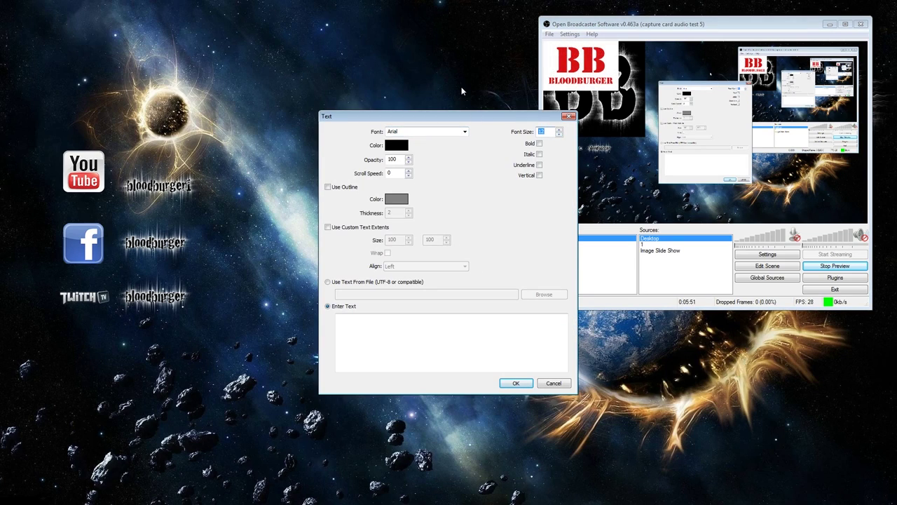
left_click(397, 149)
left_click(416, 201)
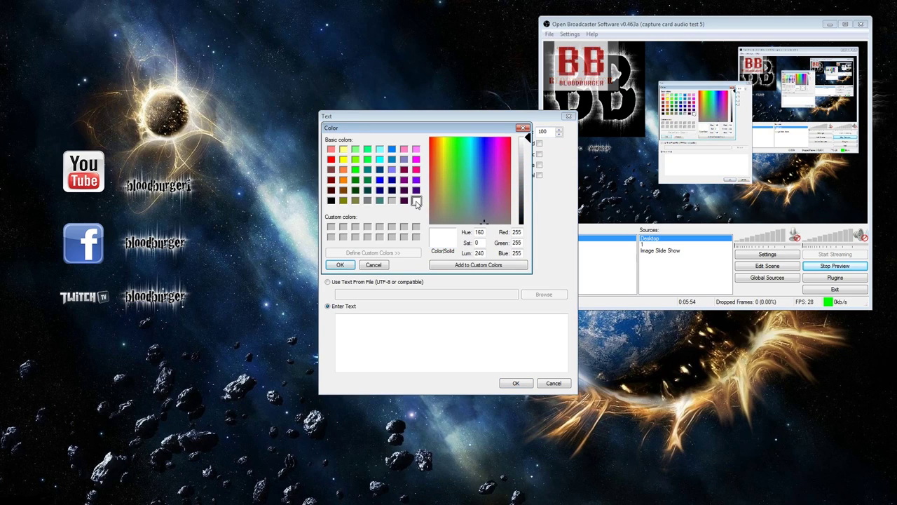
left_click(342, 265)
Enter "Thanks for watching!" as the text source's content and apply it to the scene.
left_click(392, 320)
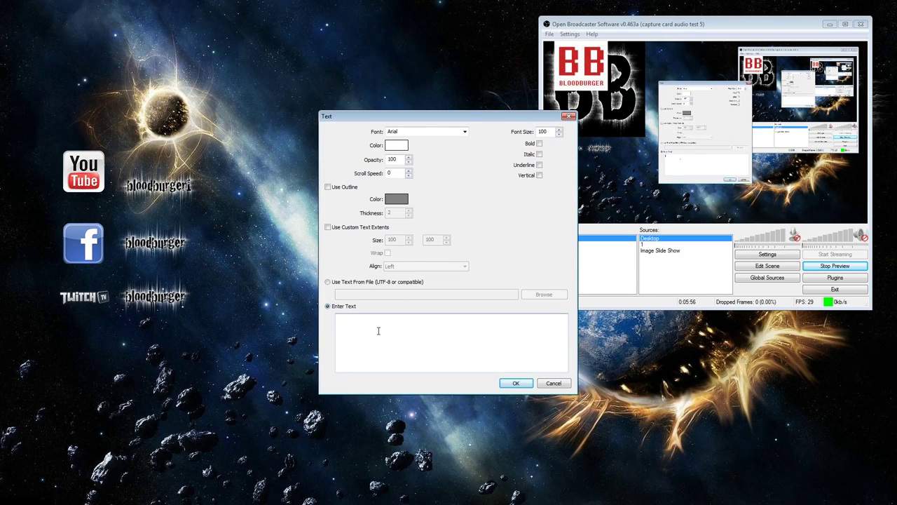
type("Thanks for watching!")
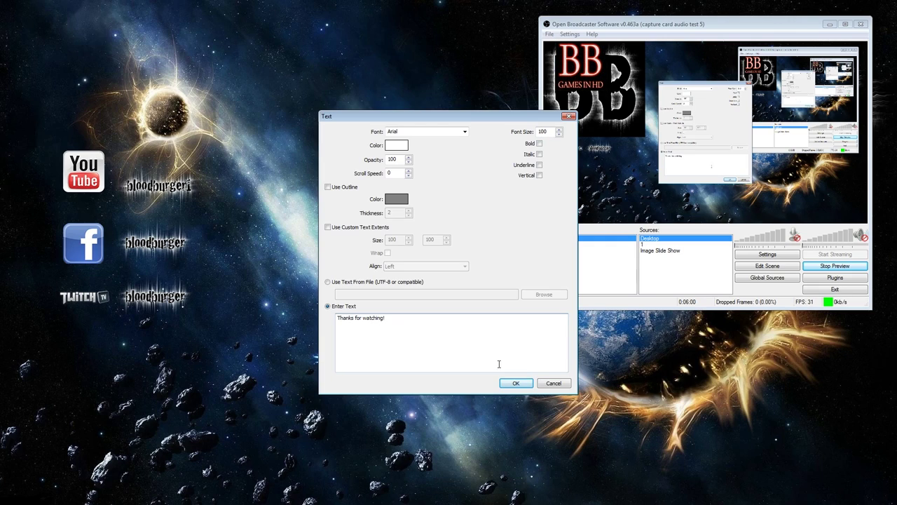
left_click(515, 383)
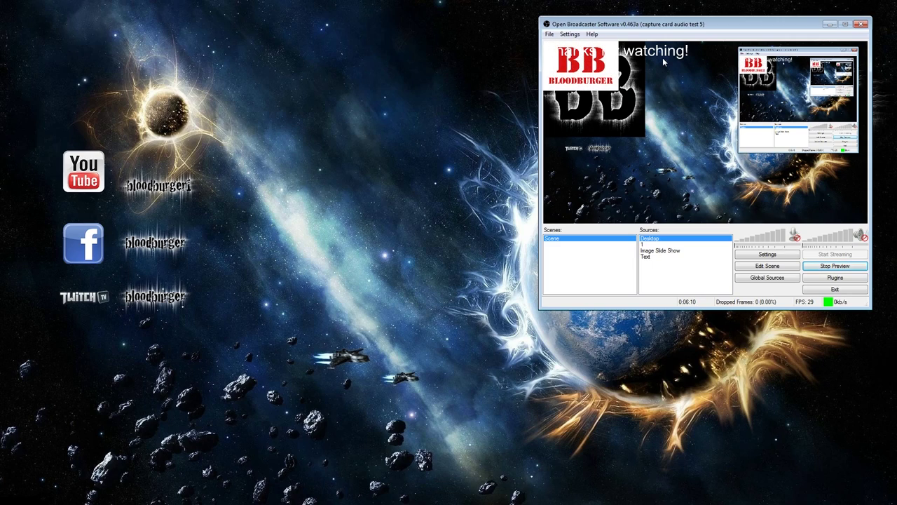
Add a video capture device source named "Avermedia Capture device".
right_click(648, 273)
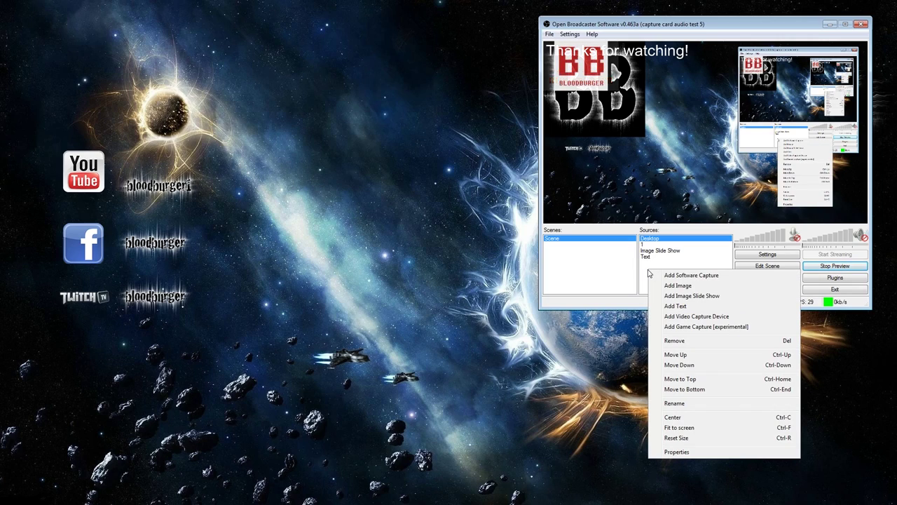
left_click(686, 321)
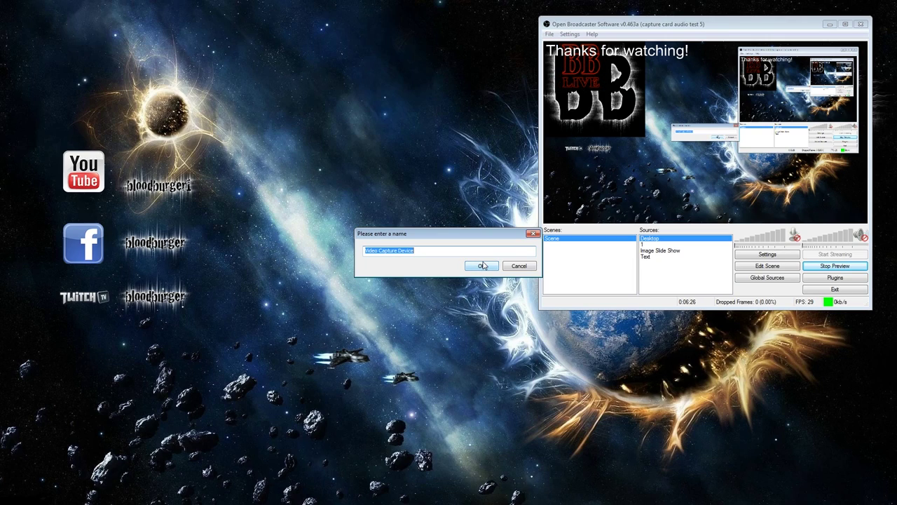
type("Avermedia Cap")
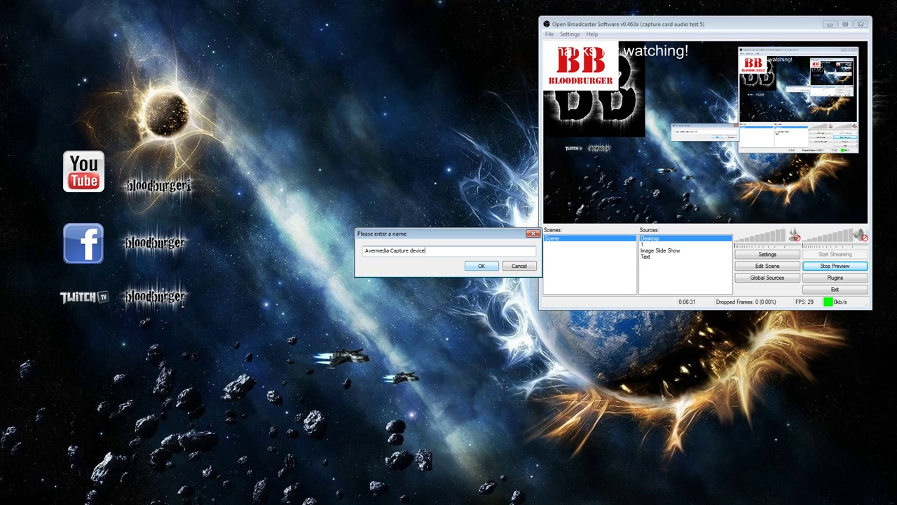
left_click(482, 265)
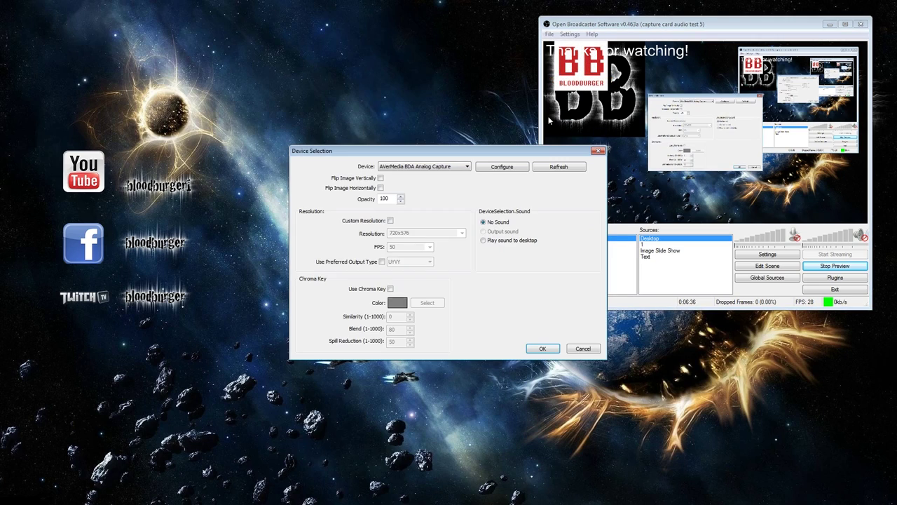
Select the secondary AVerMedia BDA Analog Capture device, review its Video Decoder and Video Proc Amp properties, and apply the source to the scene.
left_click(467, 168)
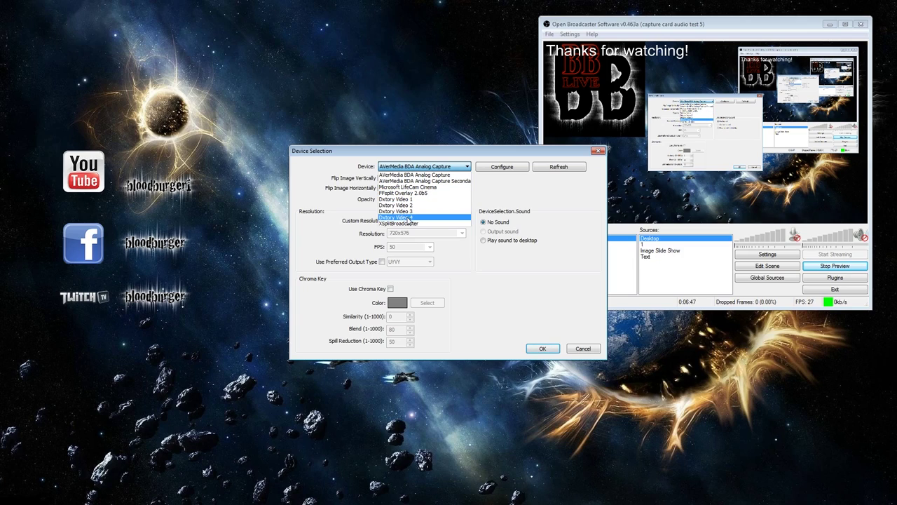
left_click(424, 181)
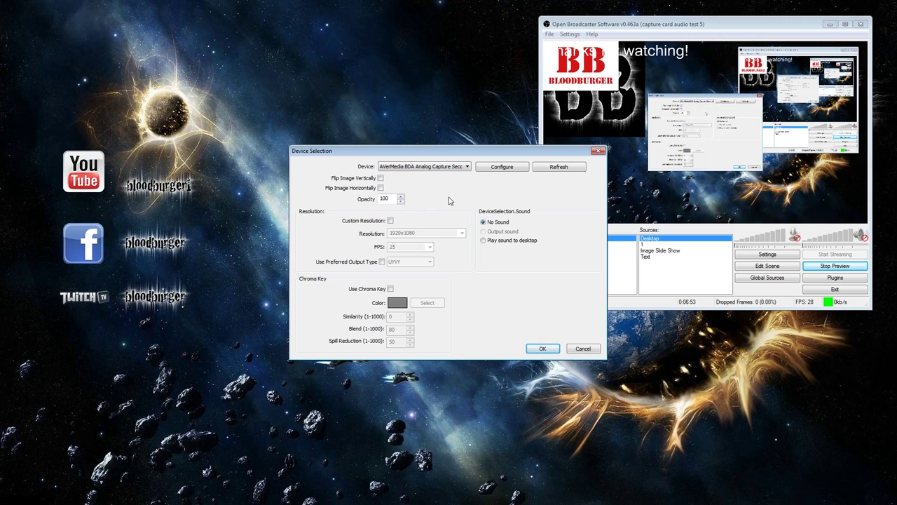
left_click(499, 166)
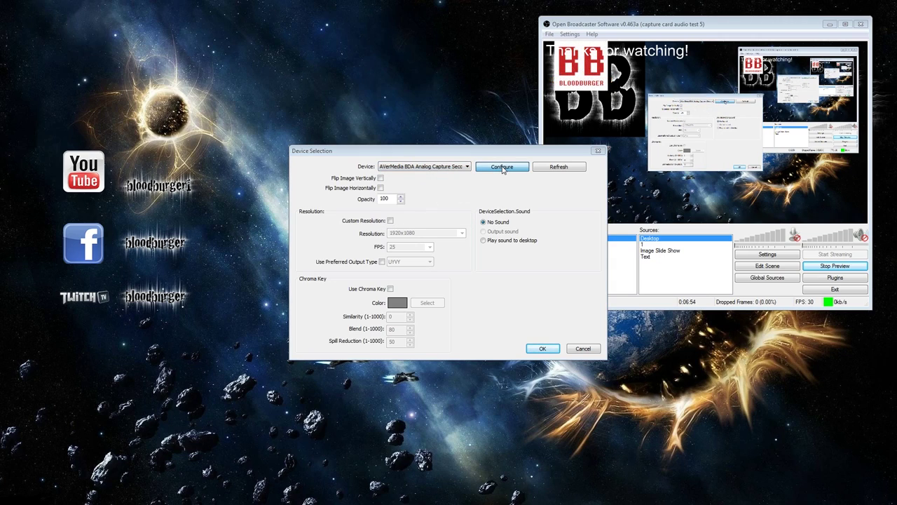
left_click(361, 174)
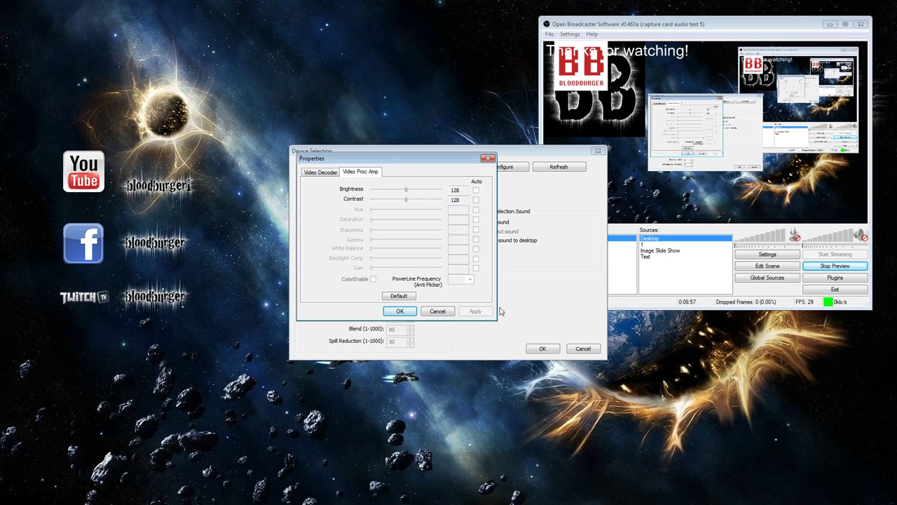
left_click(319, 173)
left_click(362, 172)
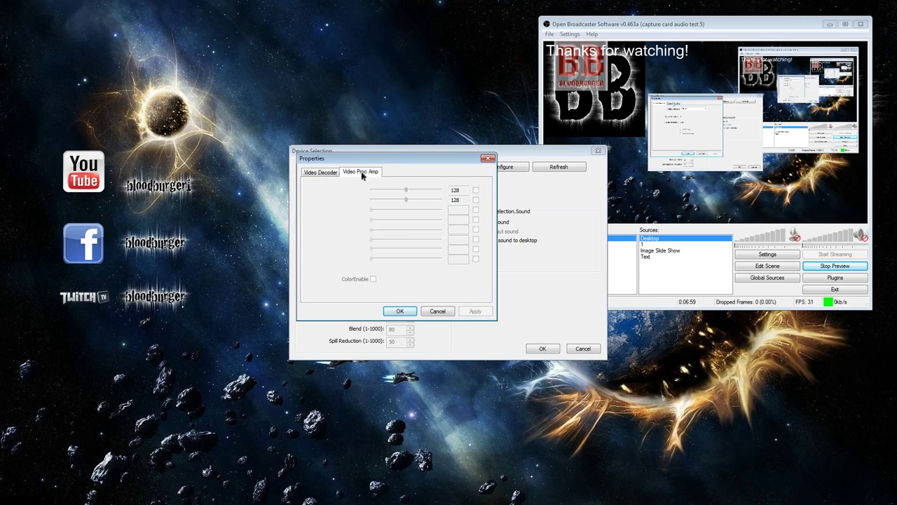
left_click(436, 311)
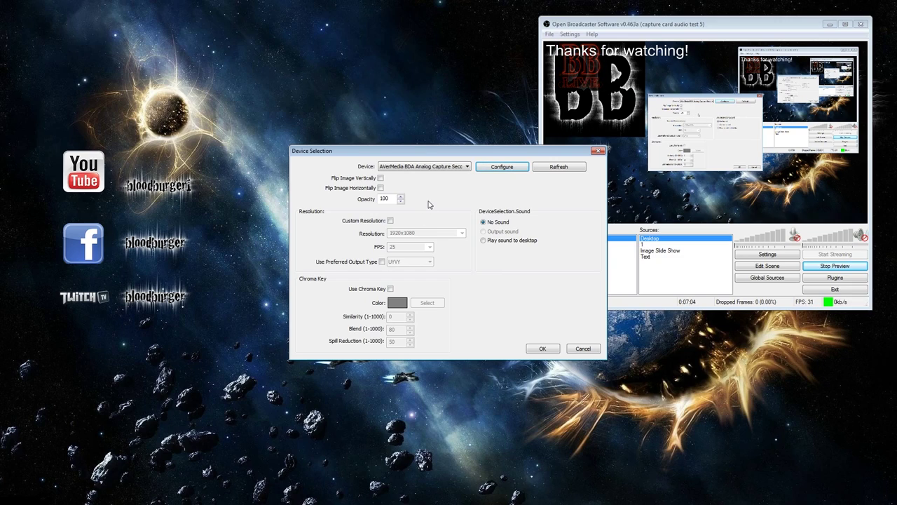
left_click(544, 349)
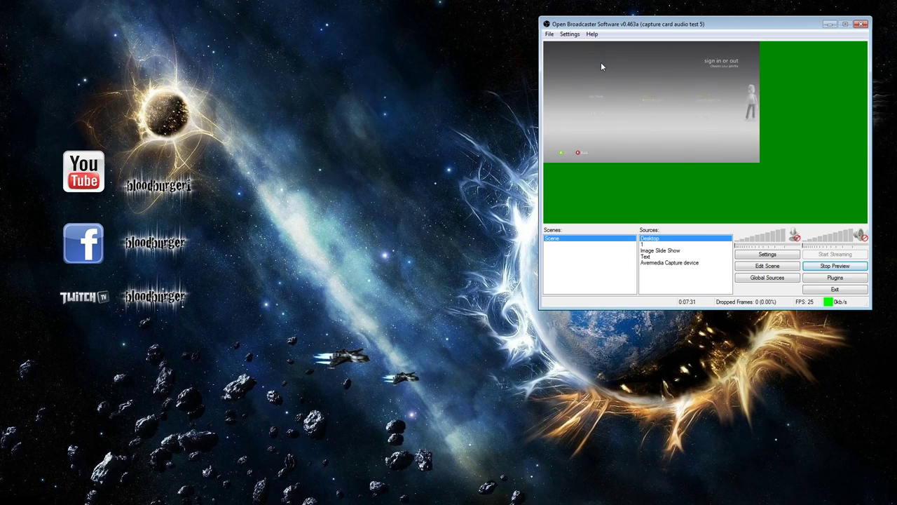
Reopen the Avermedia Capture device source's properties, enable a custom resolution of 1280x720 and confirm.
left_click(665, 263)
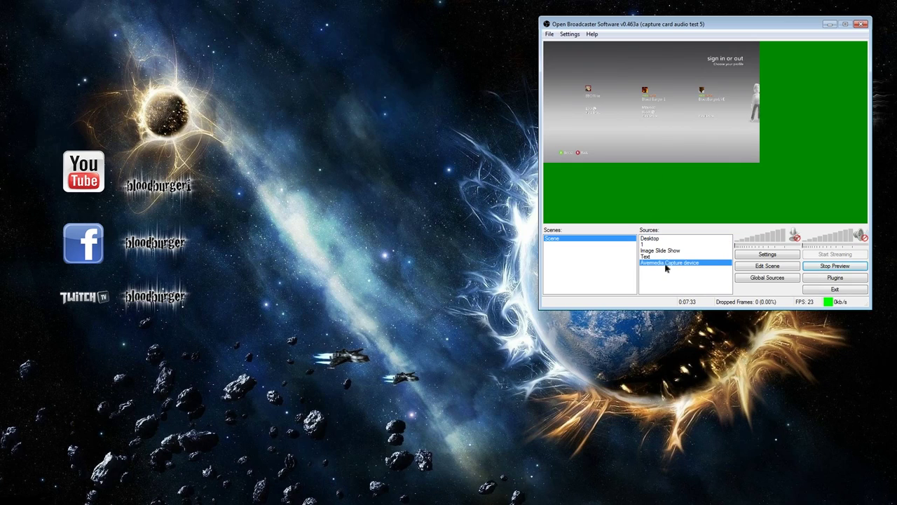
right_click(666, 265)
left_click(707, 447)
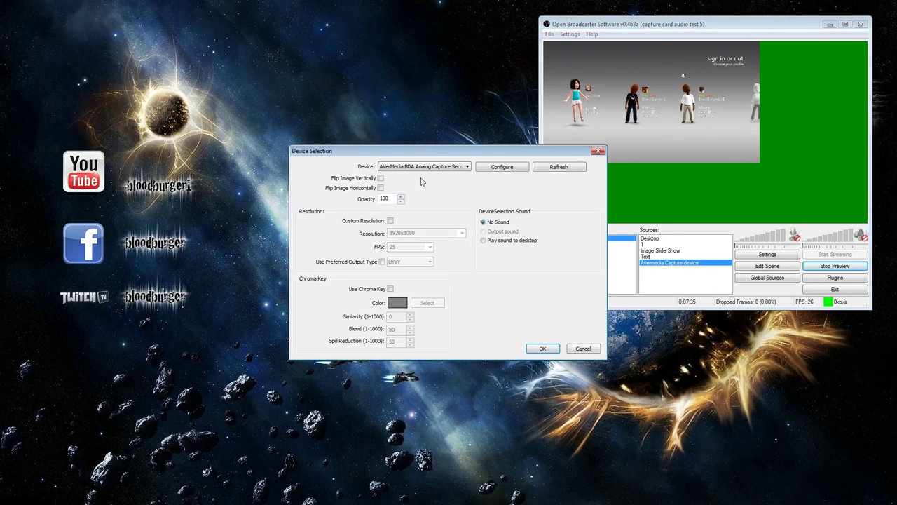
left_click(390, 222)
left_click(425, 249)
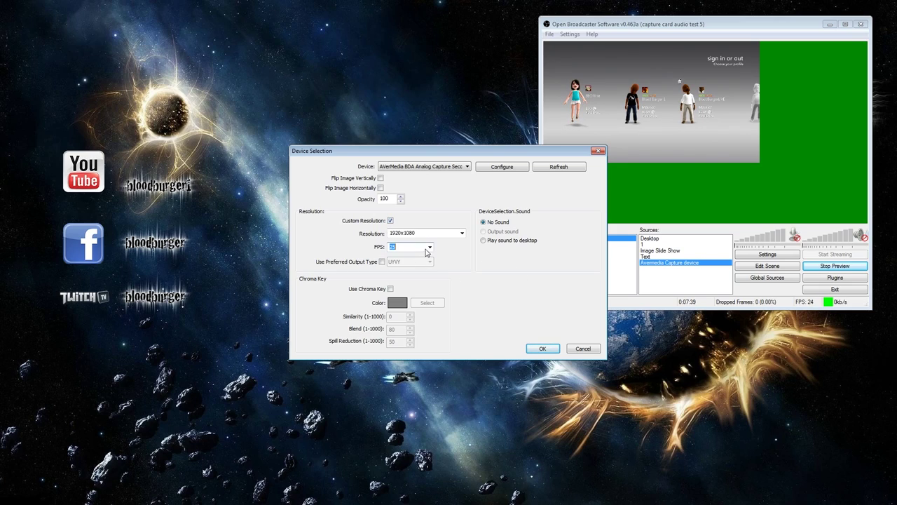
left_click(428, 248)
left_click(462, 234)
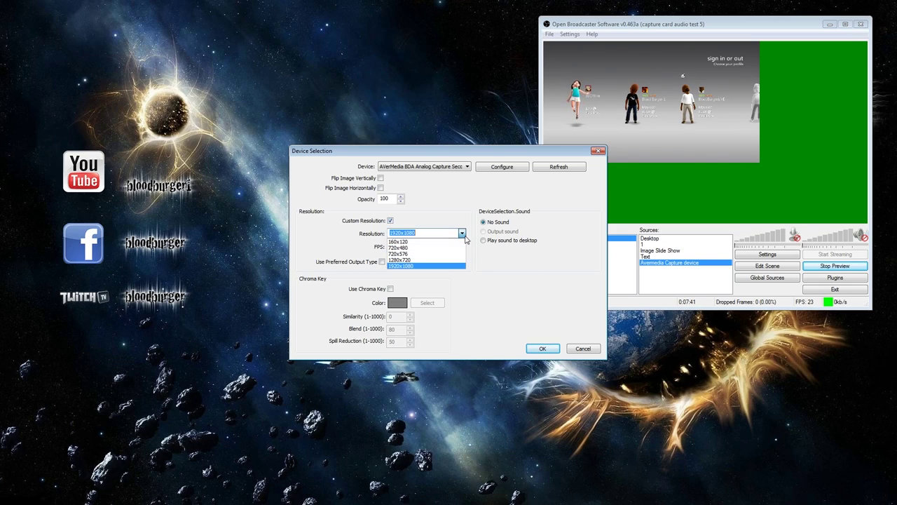
left_click(442, 260)
left_click(542, 350)
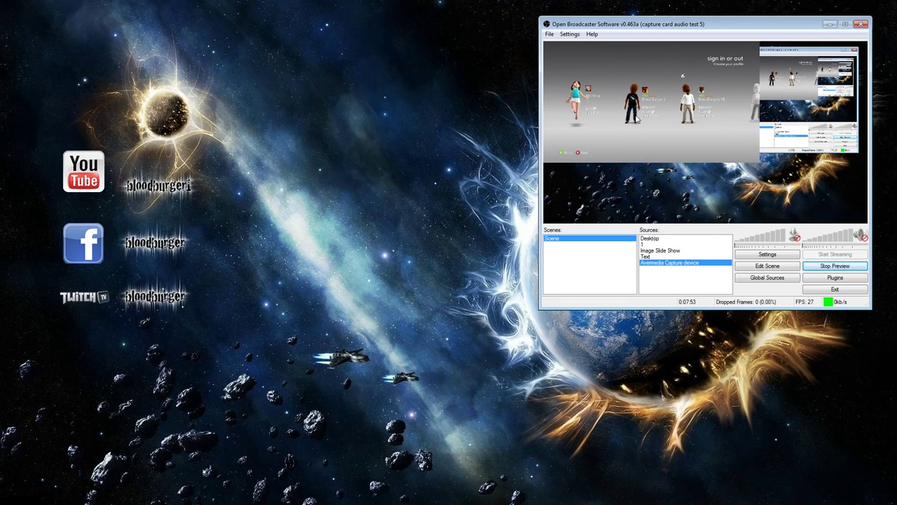
Add another video capture device source to the scene and name it "Webcam".
right_click(677, 281)
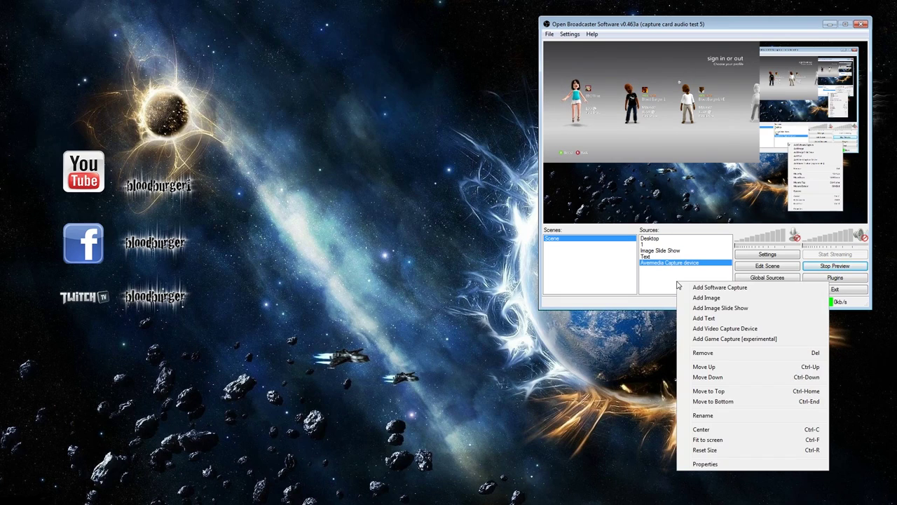
left_click(732, 329)
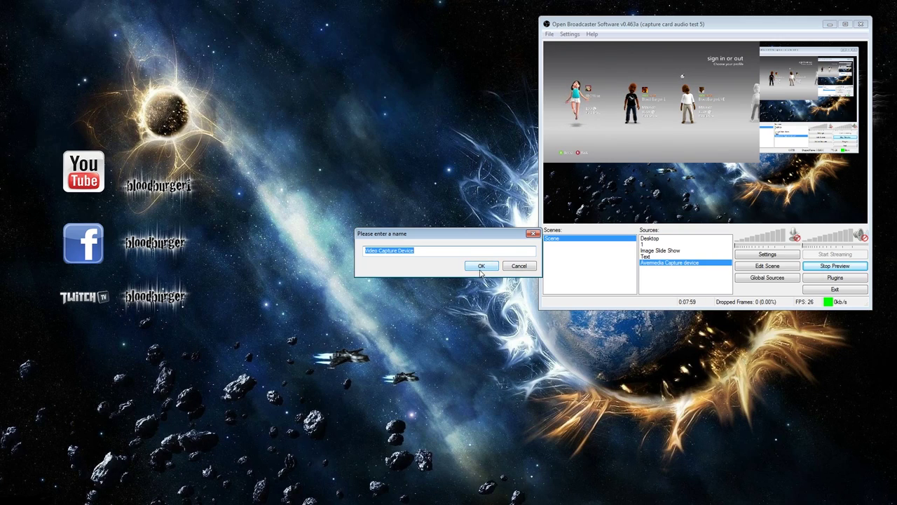
type("Webcam")
key("Return")
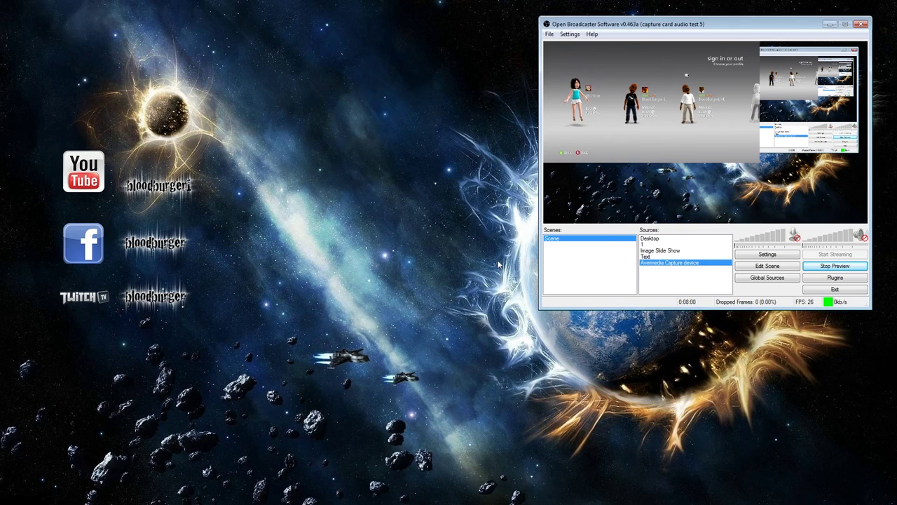
Set the webcam source to Microsoft LifeCam Cinema with custom resolution enabled and sound played to desktop, and confirm it.
left_click(450, 168)
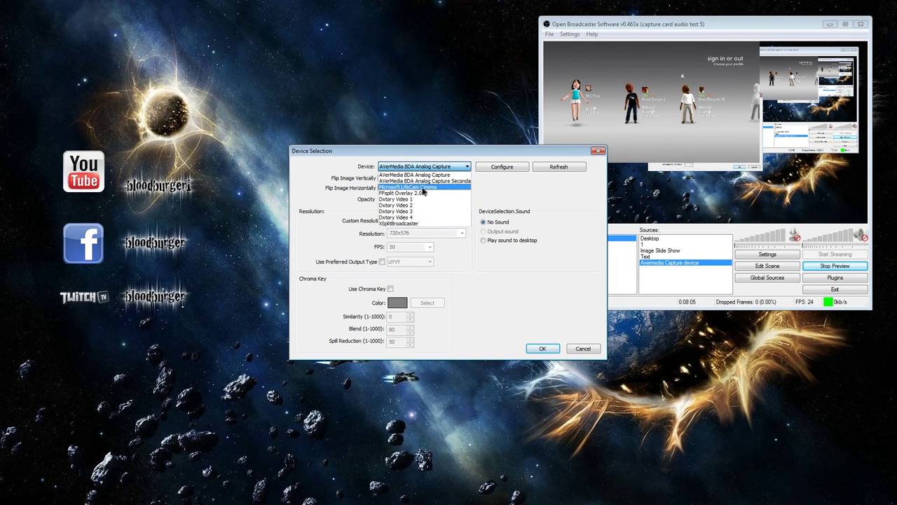
left_click(431, 187)
left_click(390, 221)
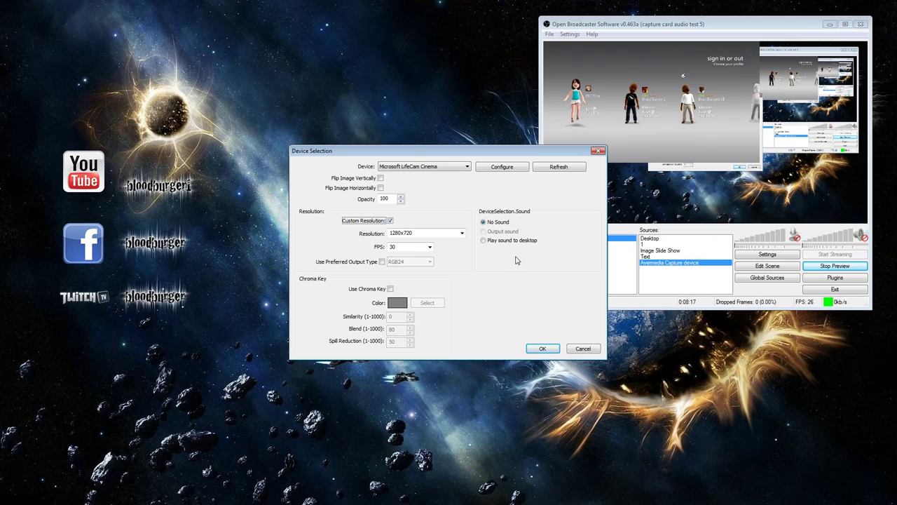
left_click(483, 241)
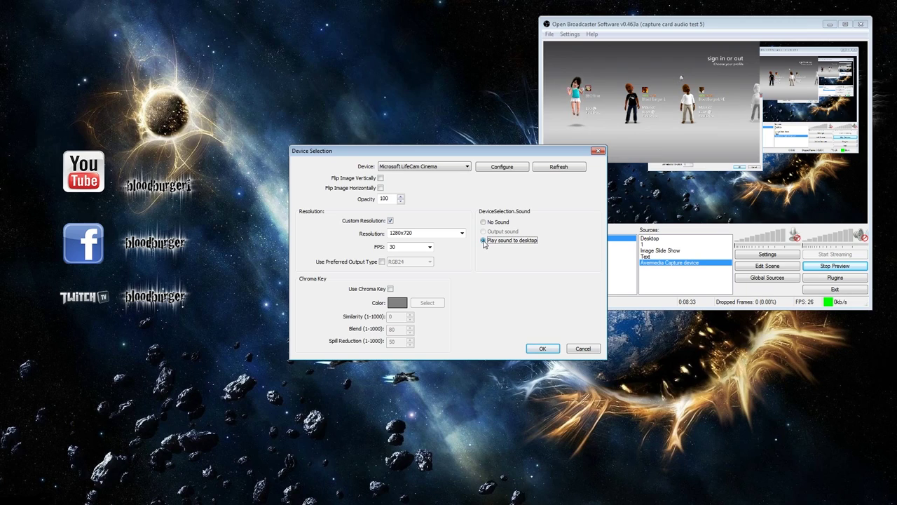
left_click(542, 349)
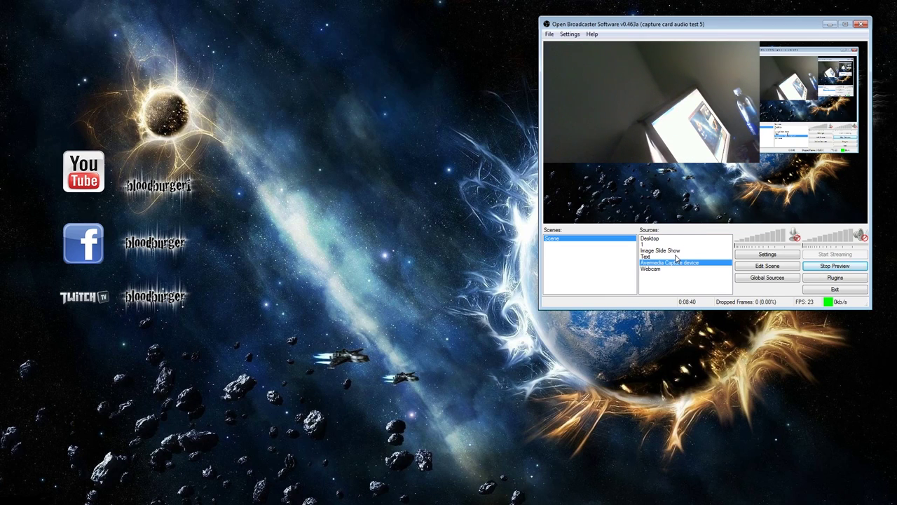
Try the chroma key on the Webcam source with white as the key color, and turn it off again before confirming.
double_click(651, 269)
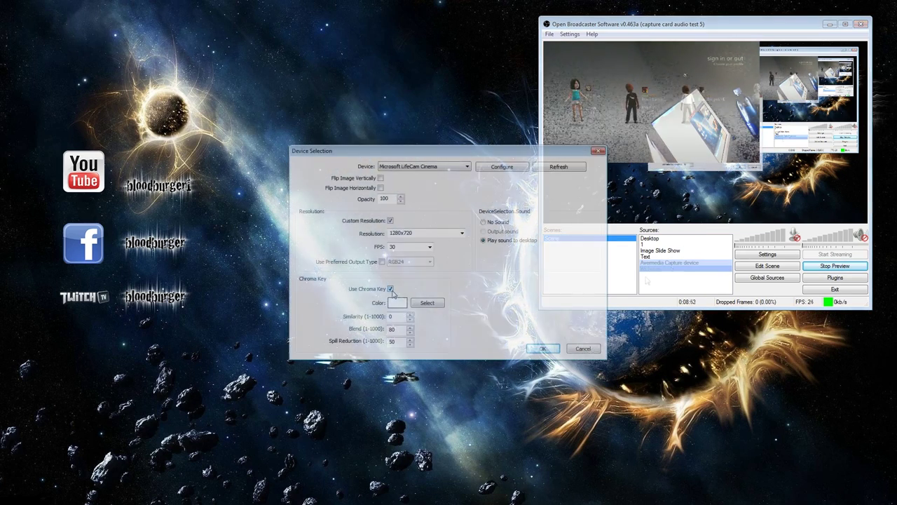
left_click(390, 289)
left_click(390, 289)
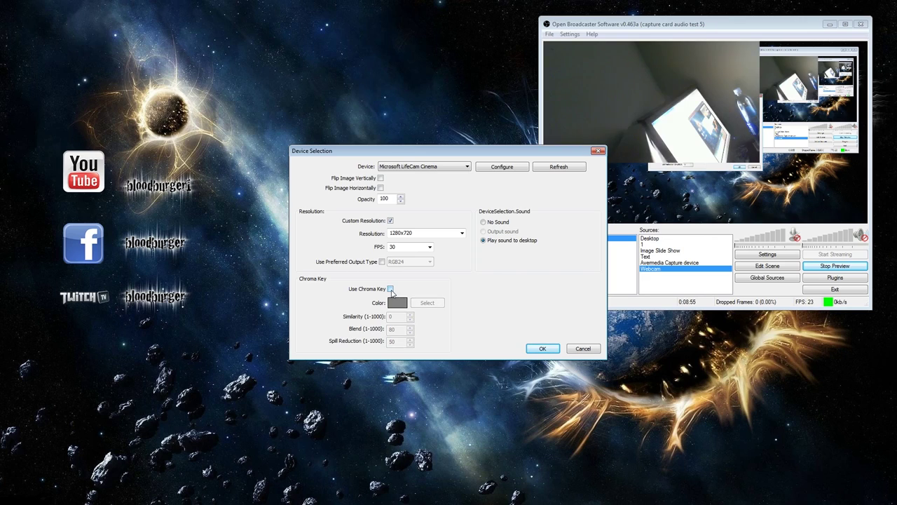
left_click(390, 289)
left_click(396, 303)
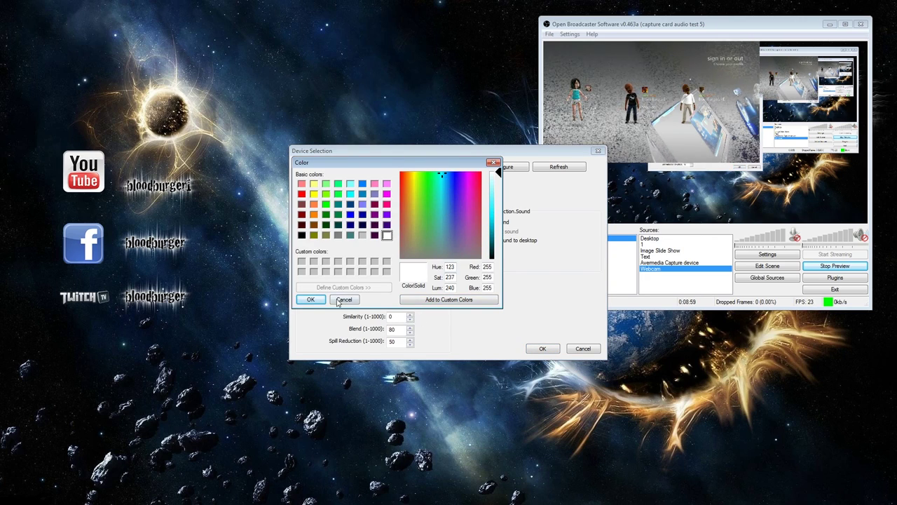
left_click(302, 299)
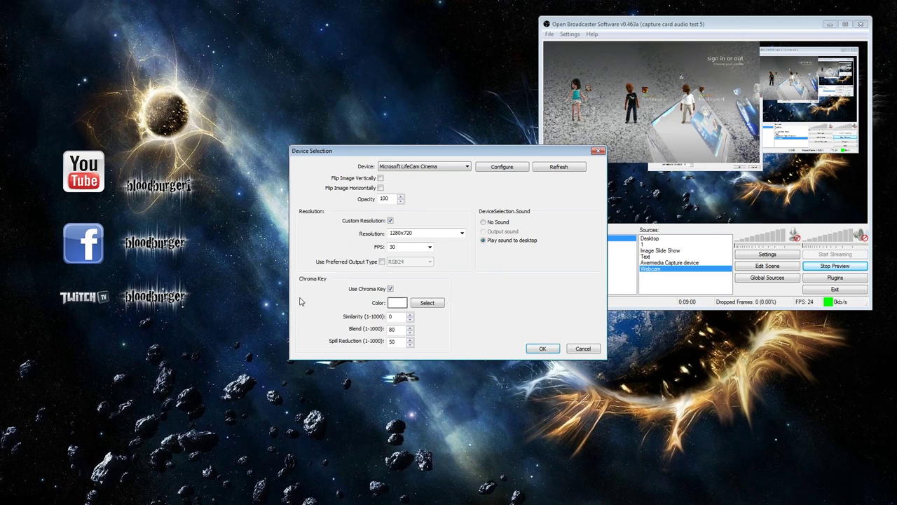
left_click(390, 288)
left_click(542, 349)
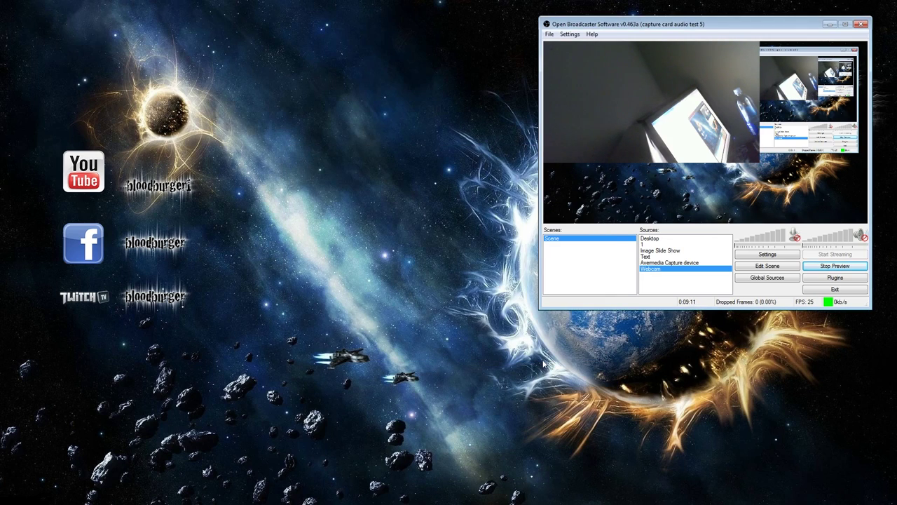